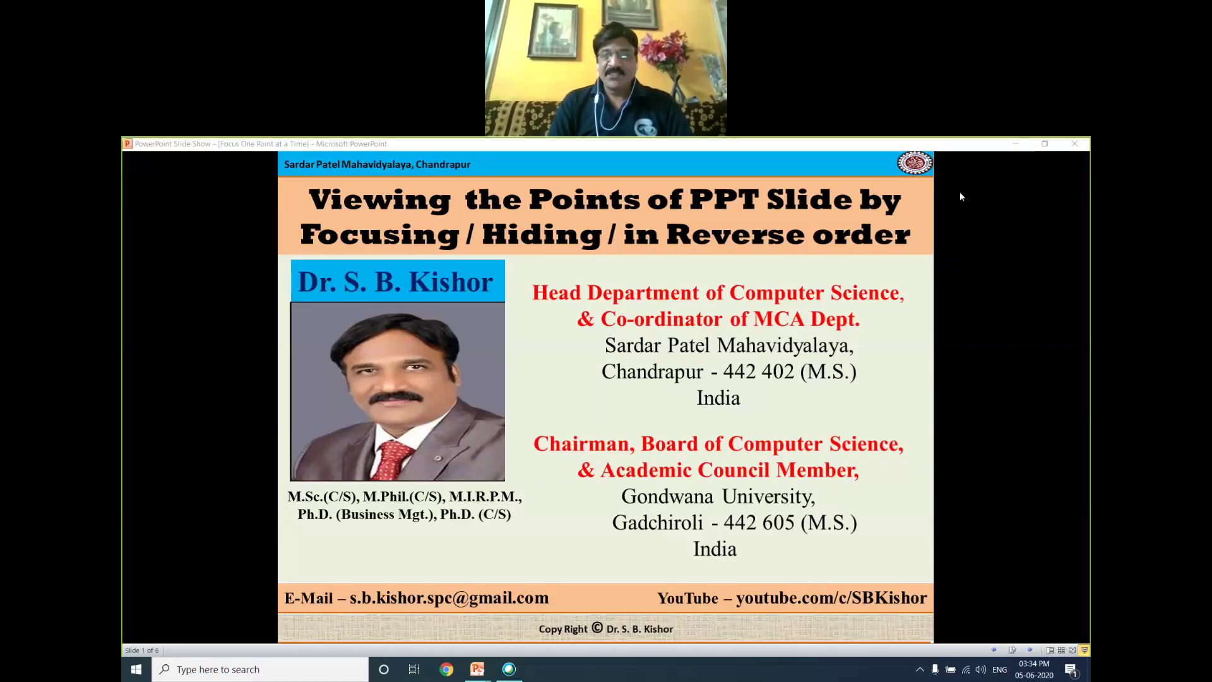
- Advance the running show from the title slide to the View Points slide
{"action": "left_click", "coordinate": [639, 347]}
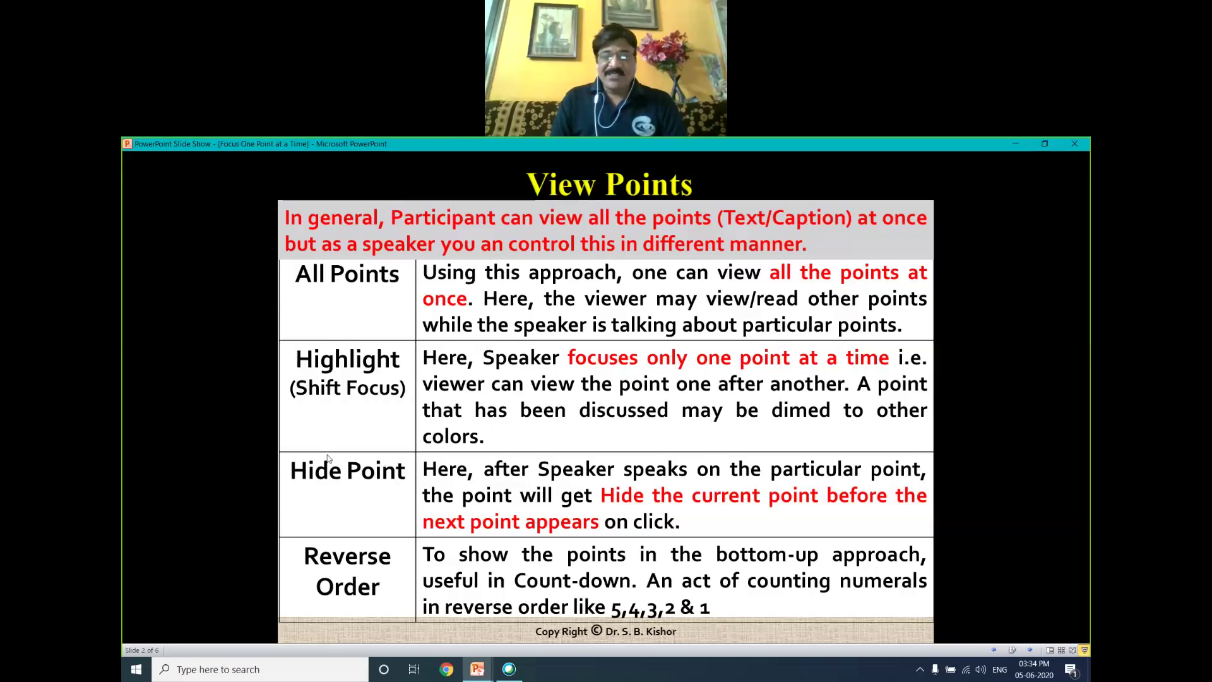
- Move past the All Points at Once slide to the Highlight (Shift the Focus) slide
{"action": "left_click", "coordinate": [346, 583]}
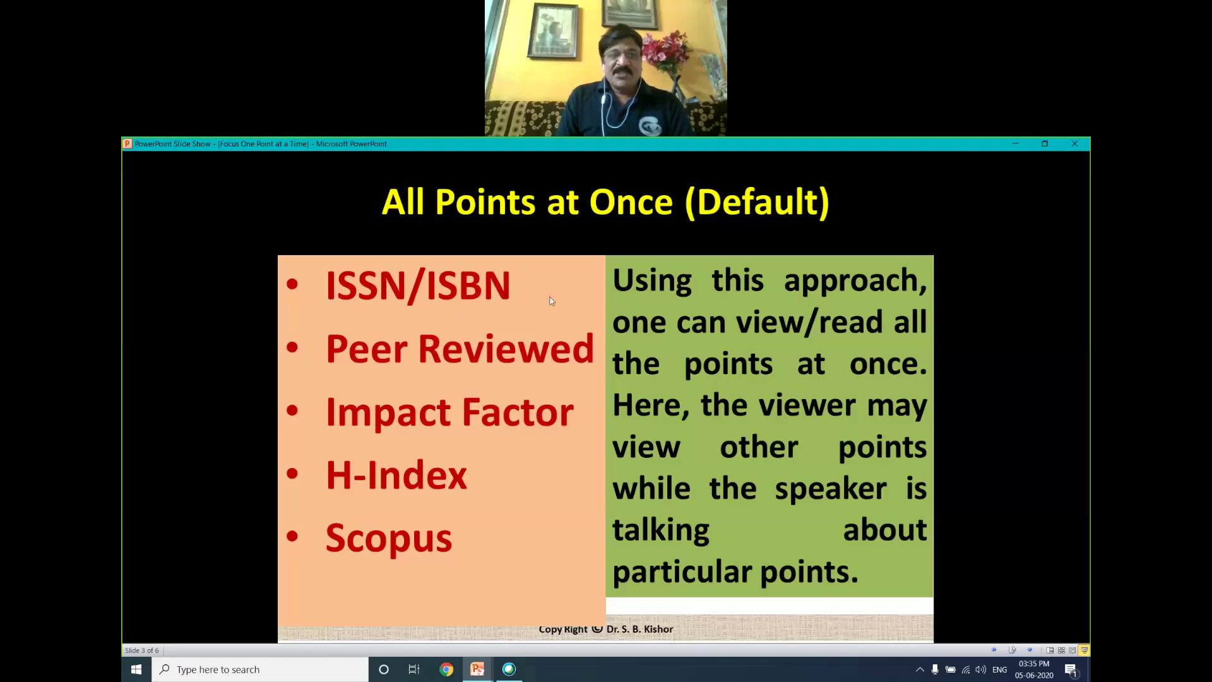
{"action": "left_click", "coordinate": [437, 481]}
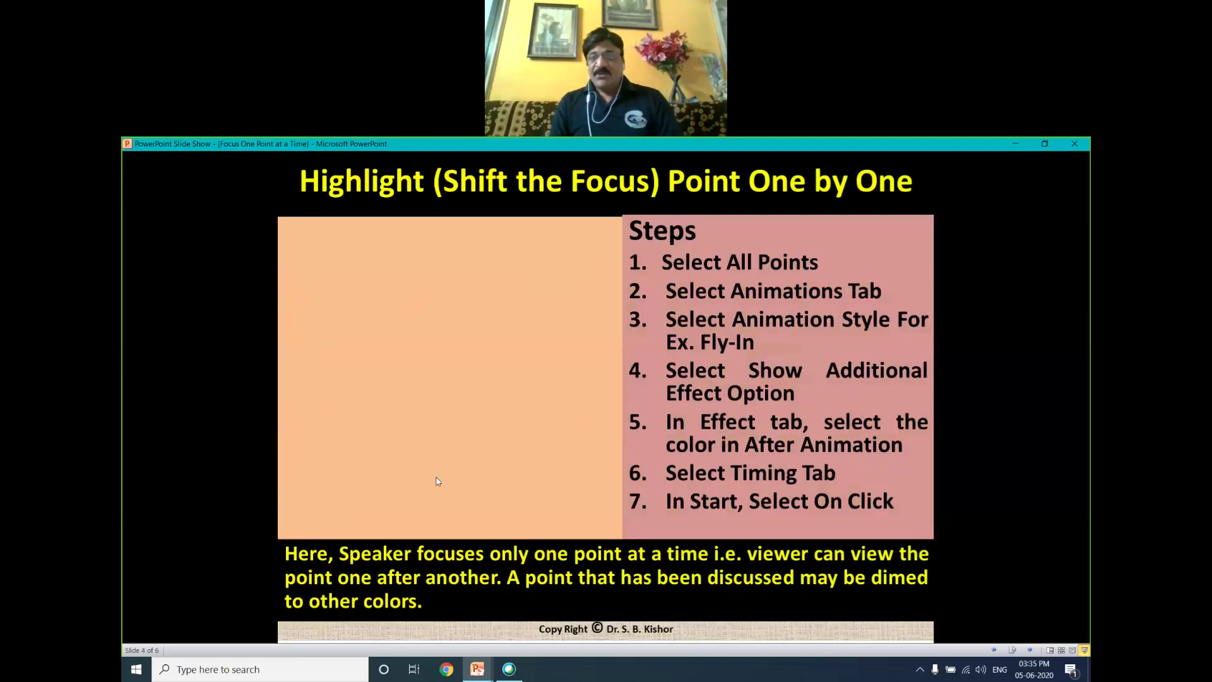
- Reveal ISSN/ISBN, Peer Reviewed, Impact Factor, H-Index and Scopus in turn, dimming each, then advance to Hide Point
{"action": "left_click", "coordinate": [350, 396]}
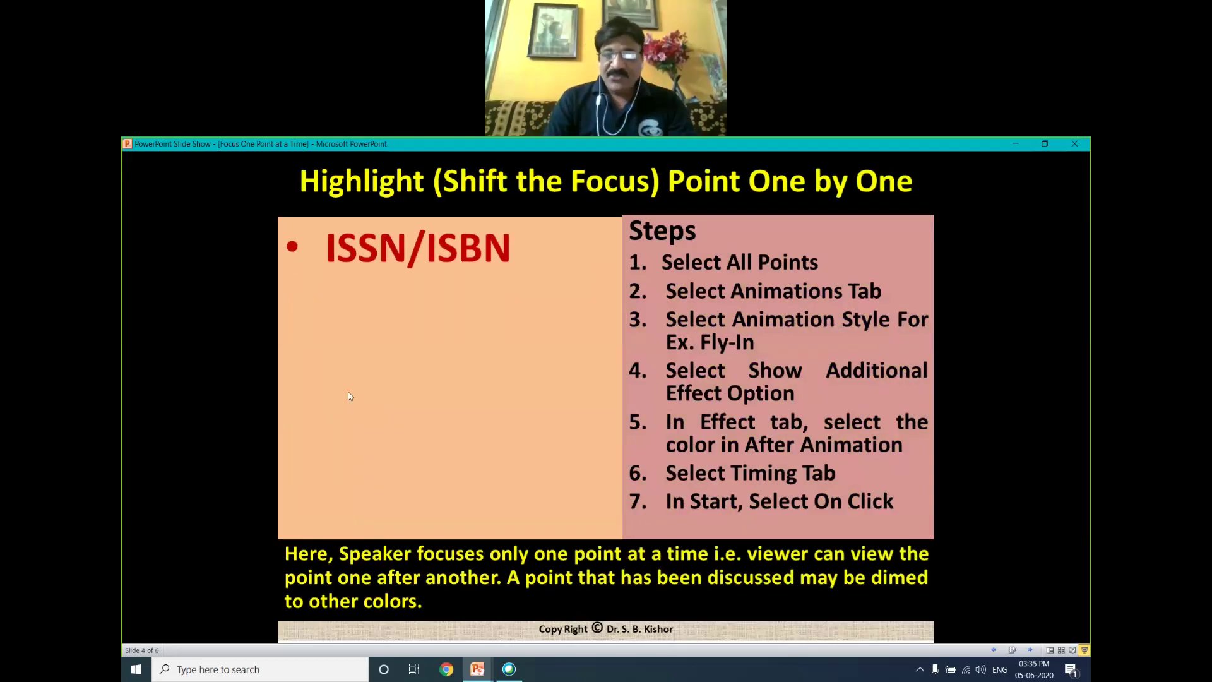
{"action": "left_click", "coordinate": [351, 396]}
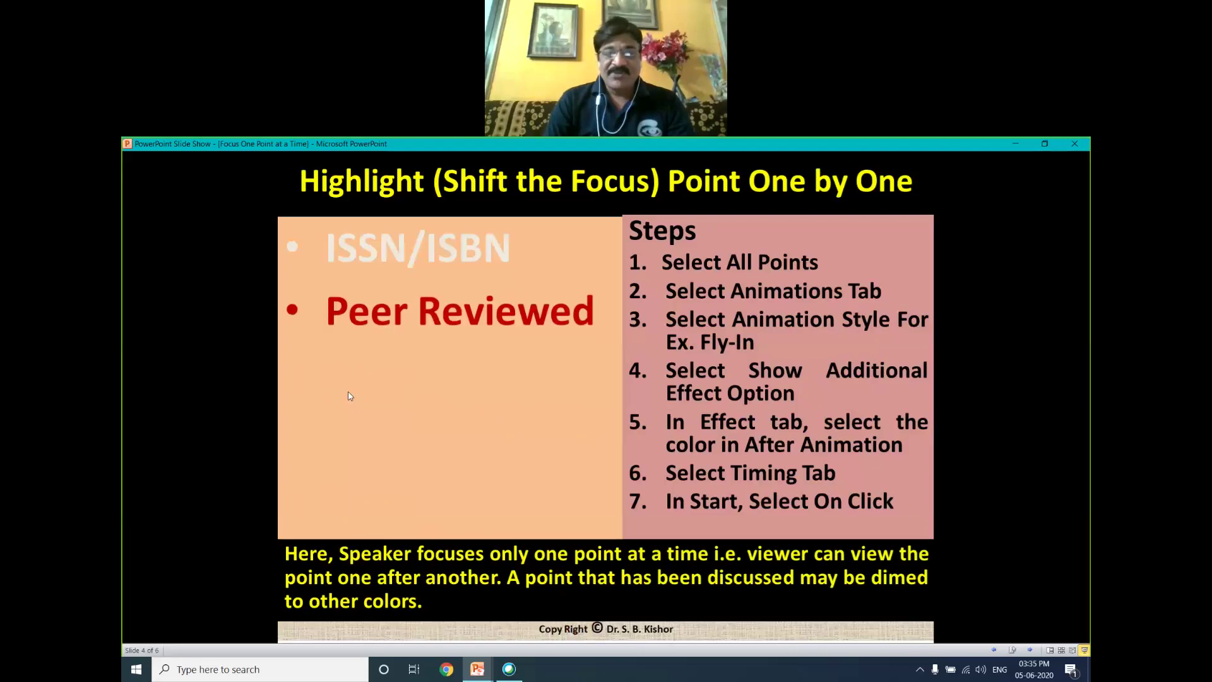
{"action": "left_click", "coordinate": [350, 396]}
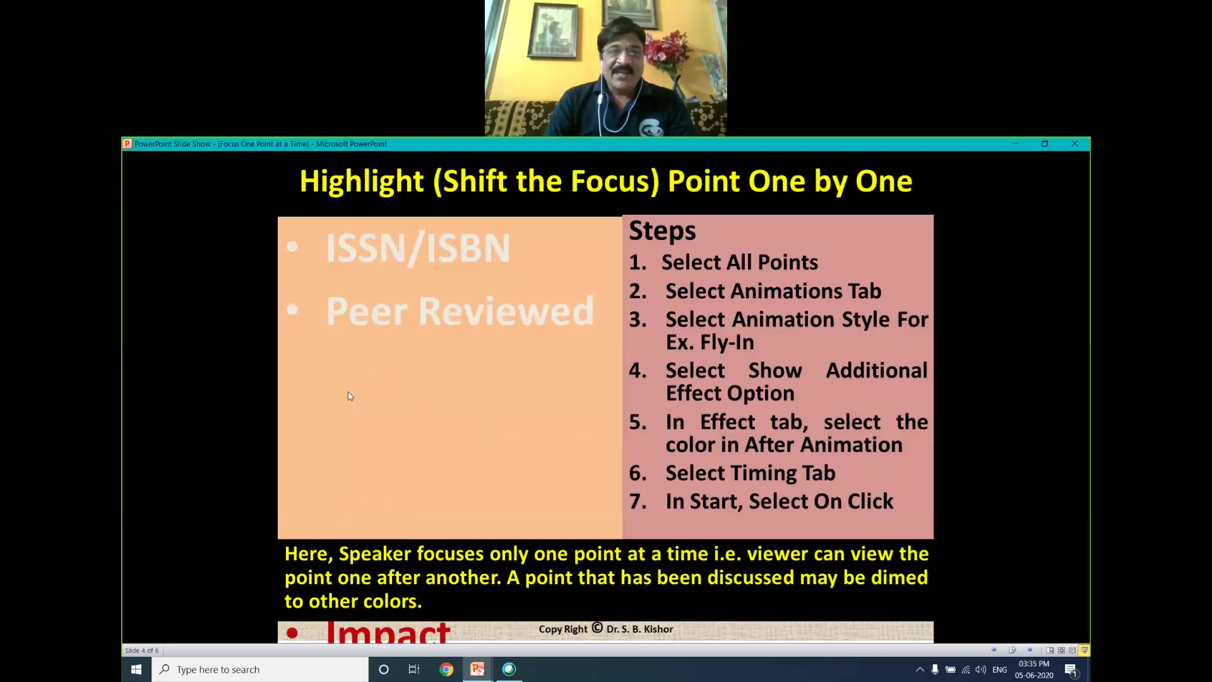
{"action": "left_click", "coordinate": [350, 395]}
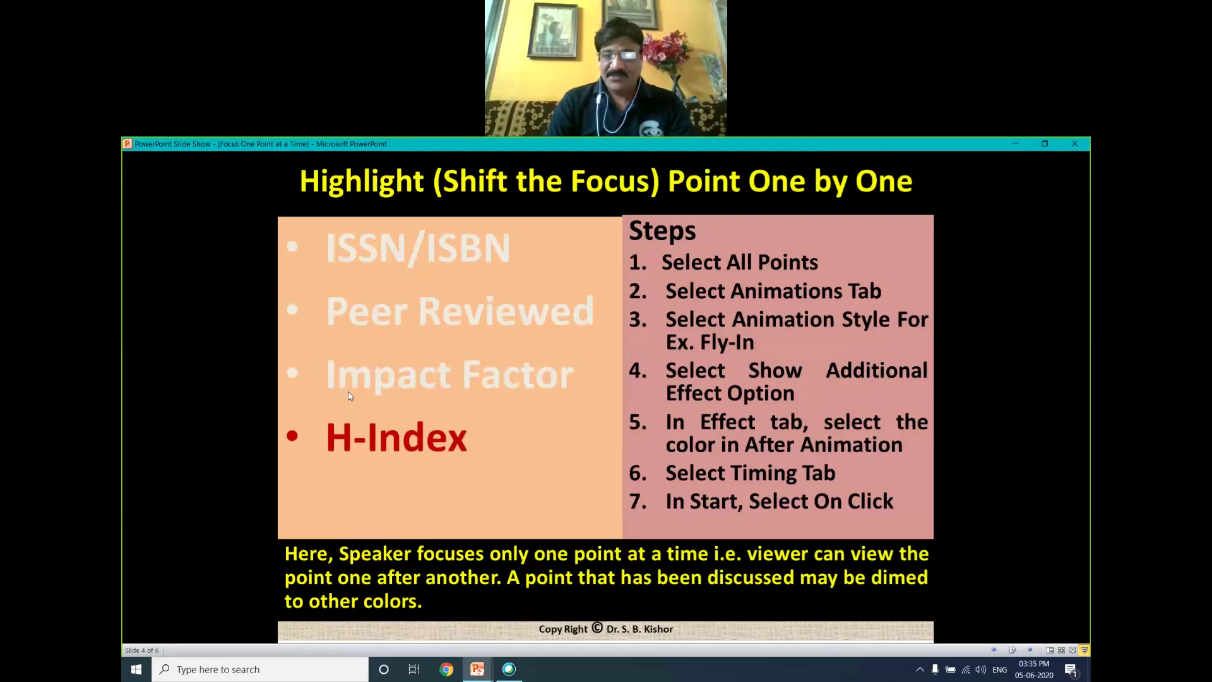
{"action": "left_click", "coordinate": [350, 396]}
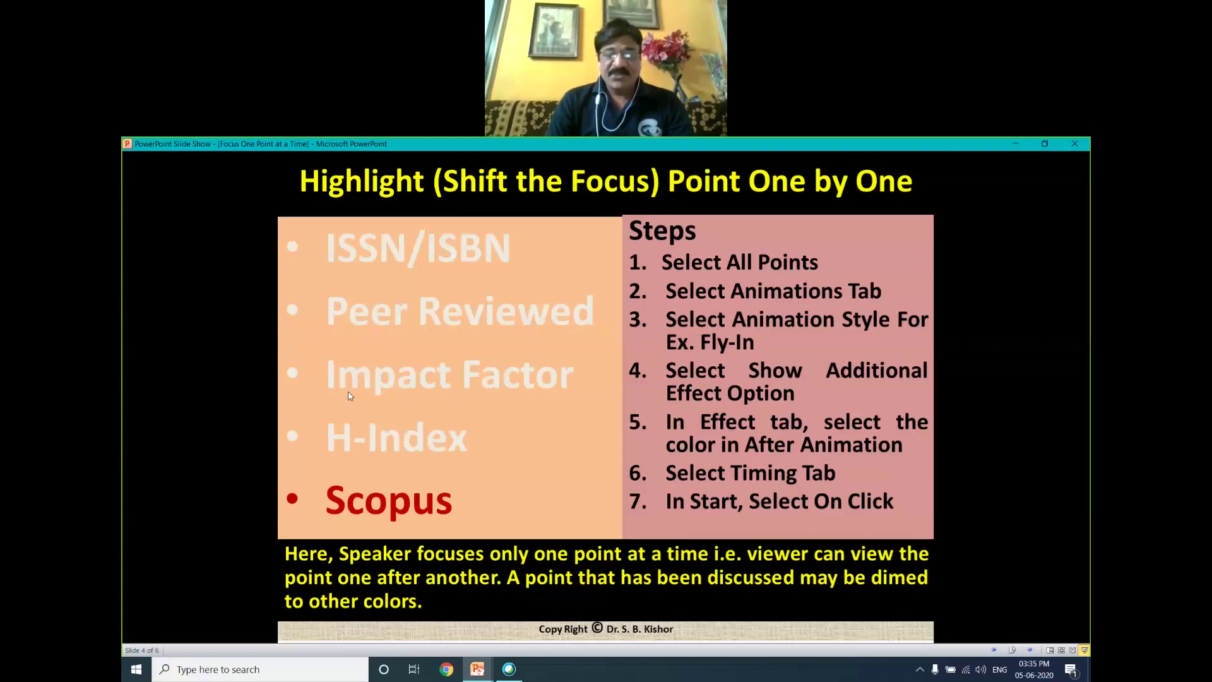
{"action": "left_click", "coordinate": [349, 396]}
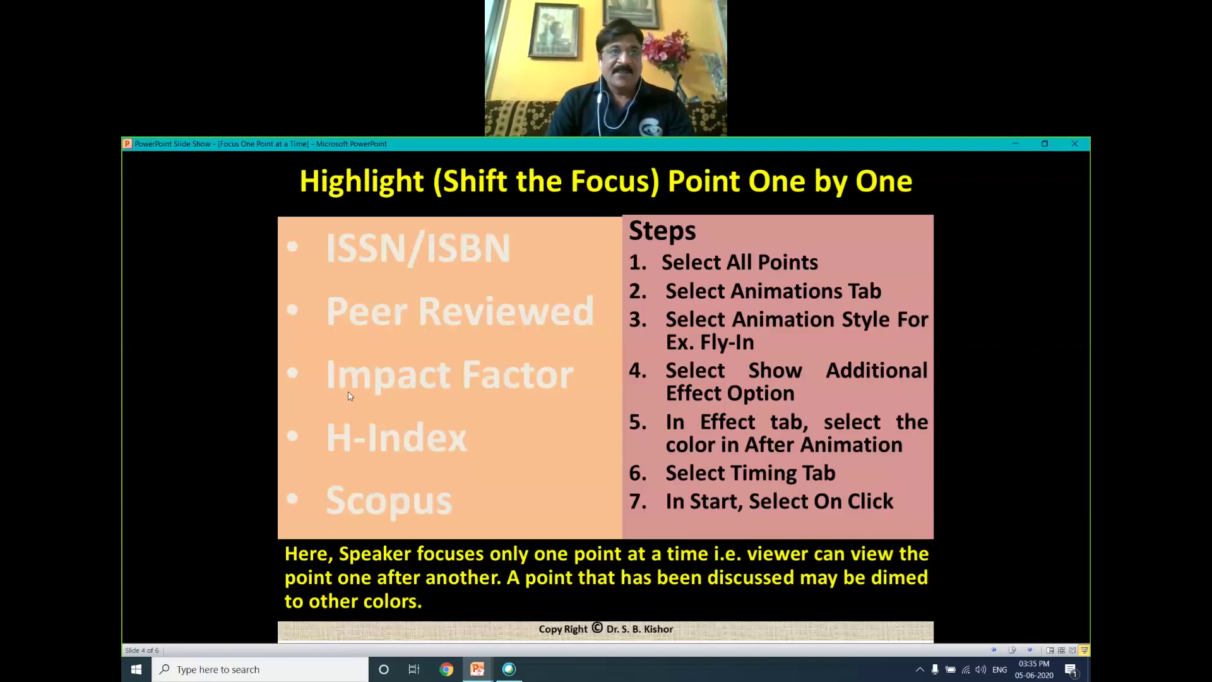
{"action": "left_click", "coordinate": [349, 396]}
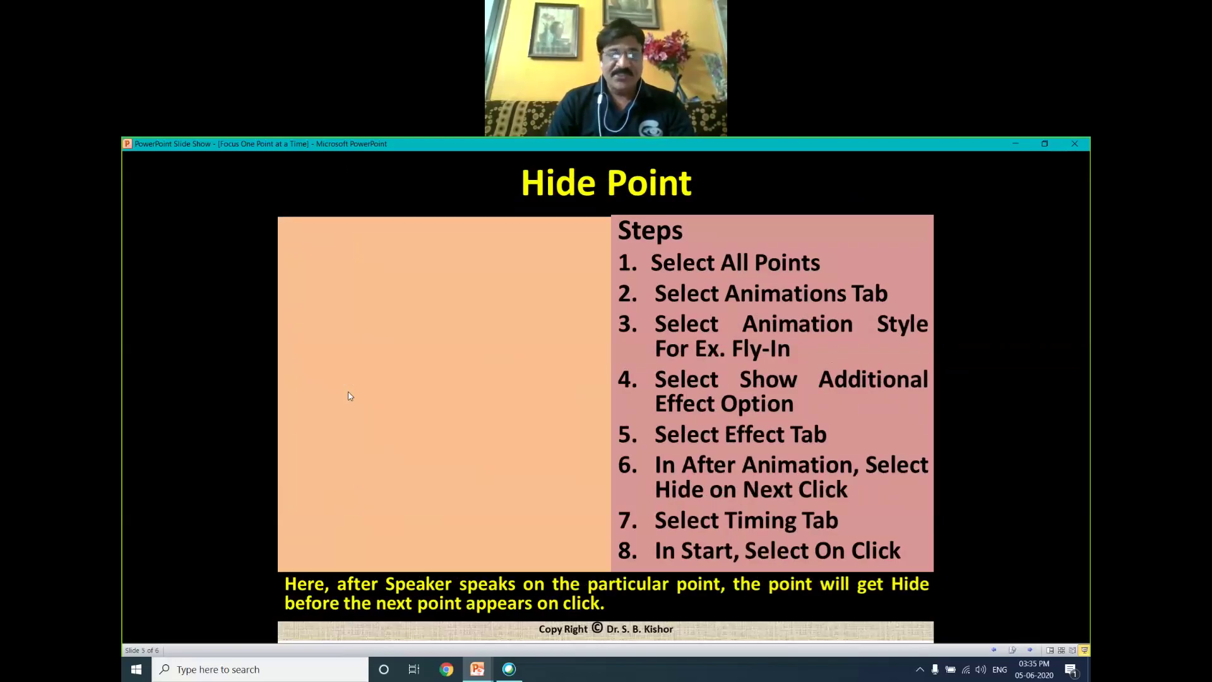
- Show then hide each bullet from ISSN/ISBN to Scopus, then advance to the reverse-order slide
{"action": "left_click", "coordinate": [349, 396]}
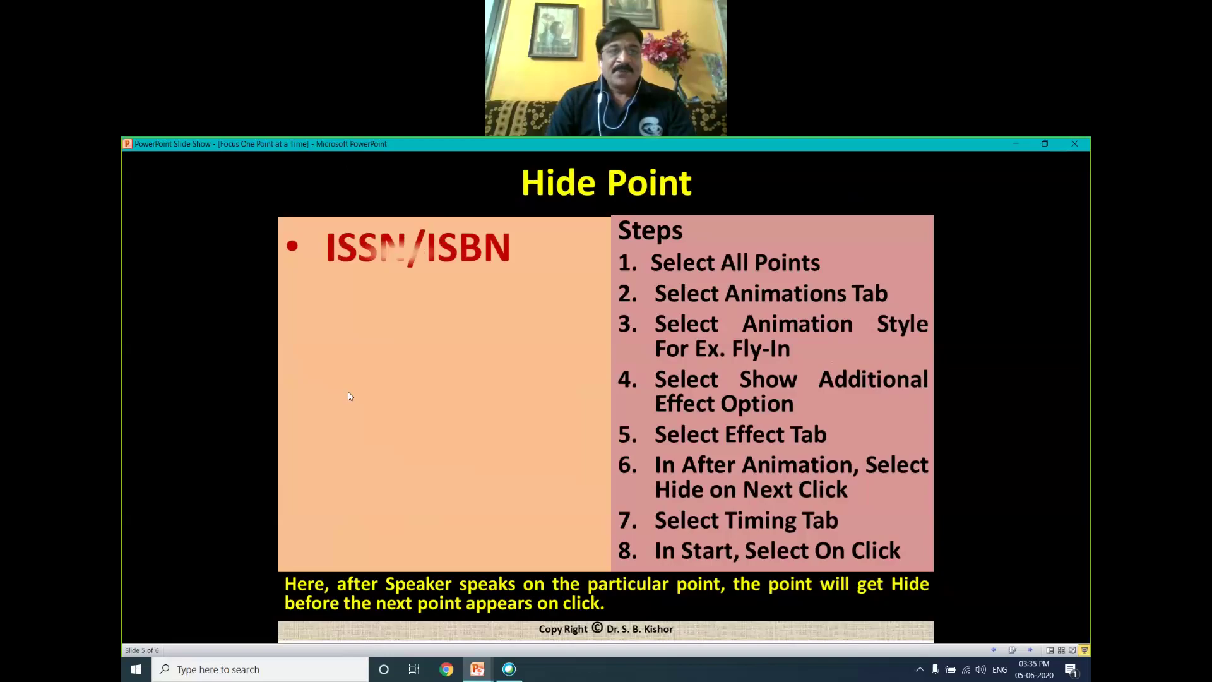
{"action": "left_click", "coordinate": [349, 396]}
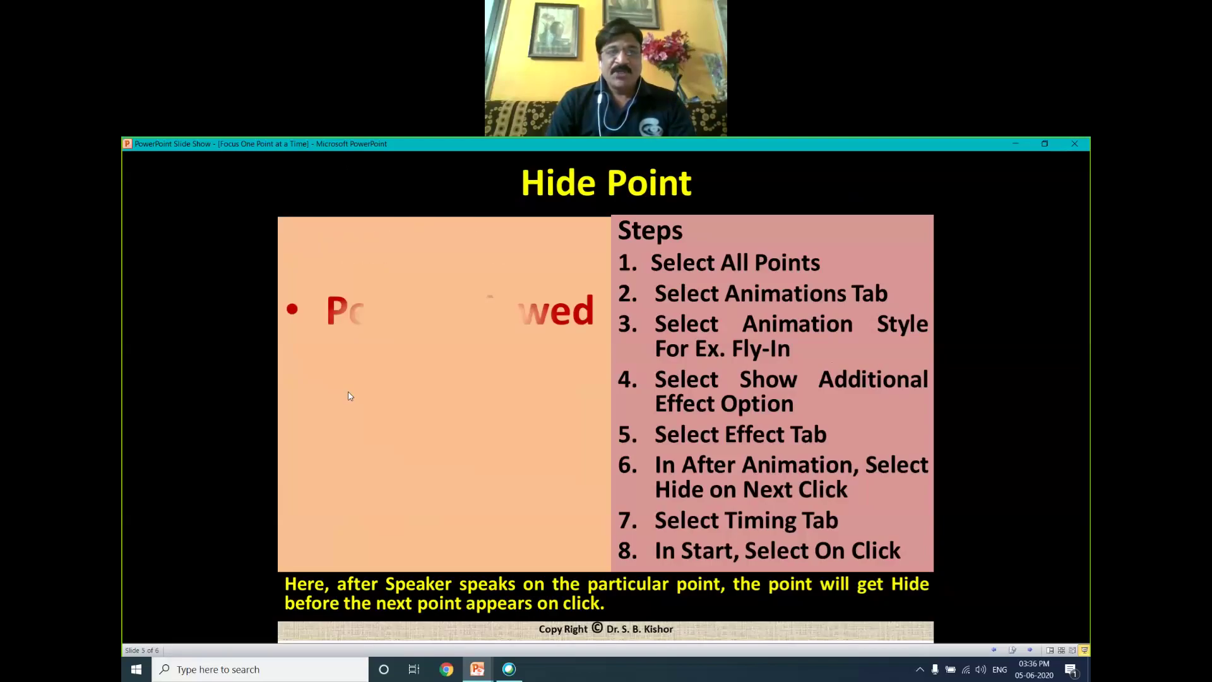
{"action": "left_click", "coordinate": [349, 396]}
{"action": "left_click", "coordinate": [349, 396]}
{"action": "left_click", "coordinate": [349, 396]}
{"action": "left_click", "coordinate": [349, 396]}
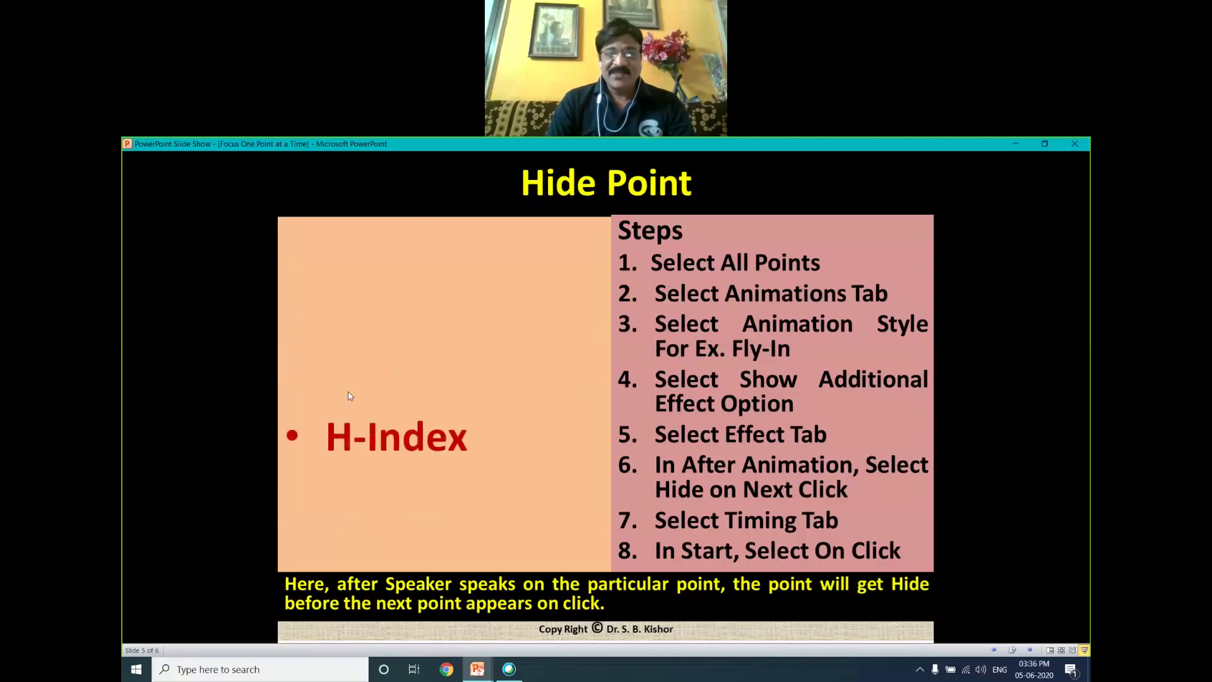
{"action": "left_click", "coordinate": [349, 396]}
{"action": "left_click", "coordinate": [349, 396]}
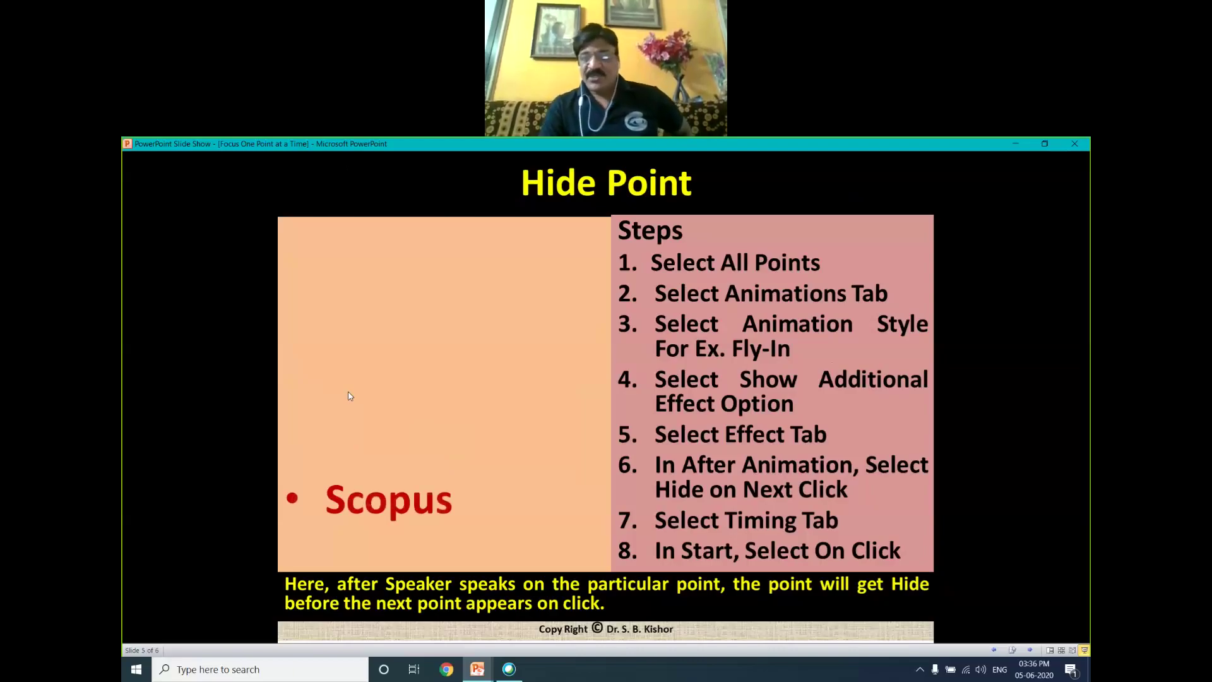
{"action": "left_click", "coordinate": [349, 396]}
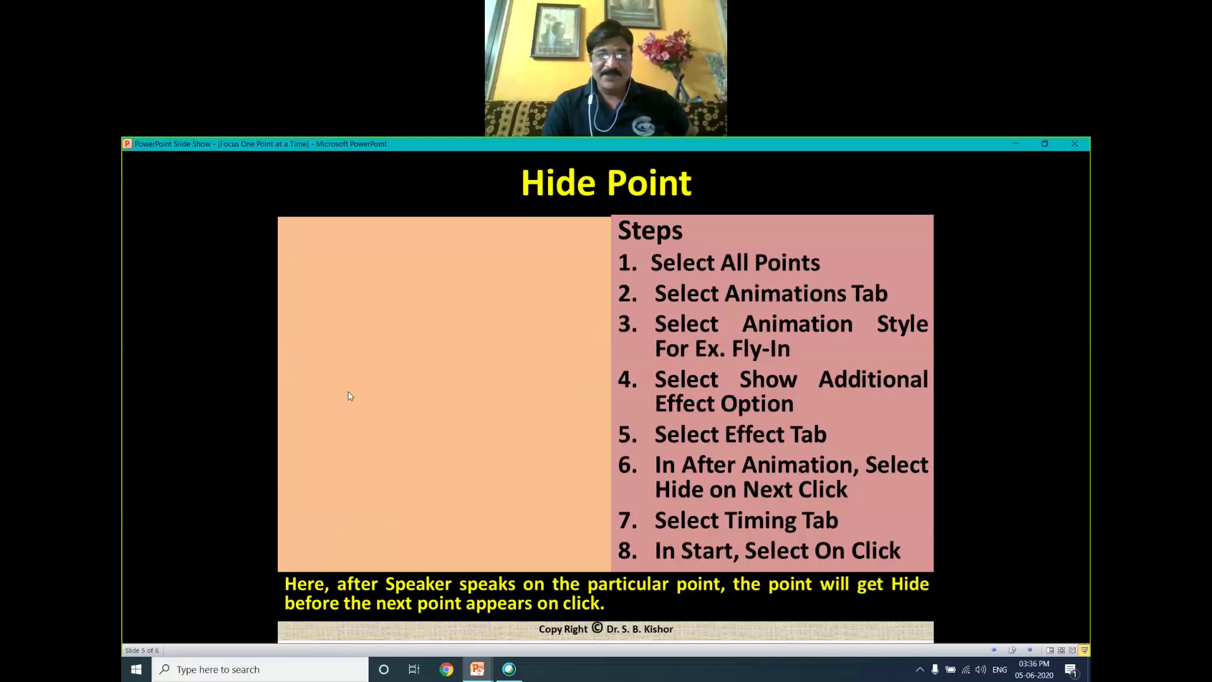
{"action": "left_click", "coordinate": [349, 396]}
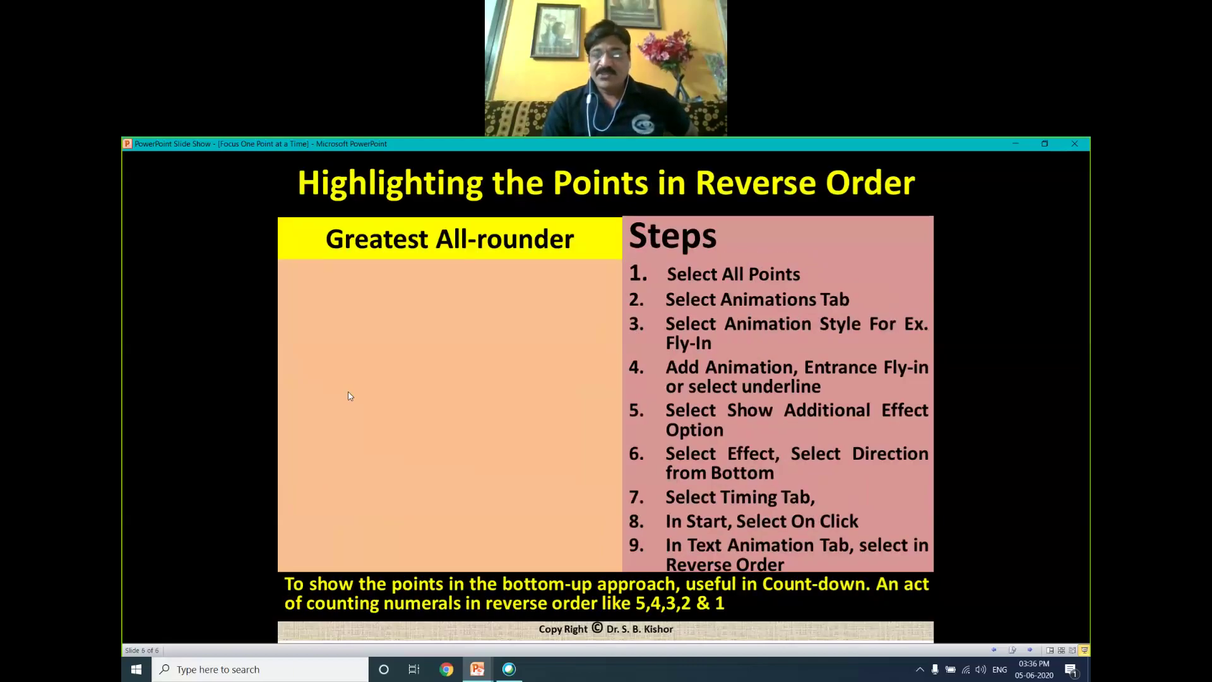
- Reveal the all-rounder list bottom-up, from Richard Hadlee to Garfield Sobers, then end the show
{"action": "left_click", "coordinate": [349, 396]}
{"action": "left_click", "coordinate": [349, 396]}
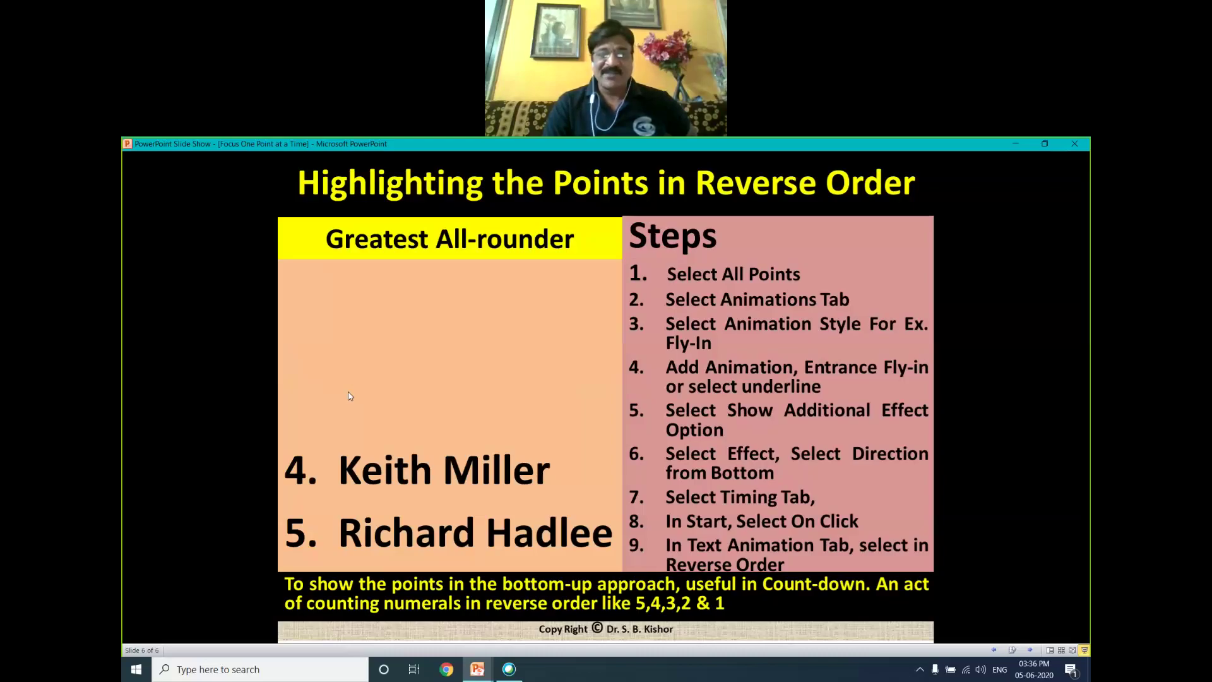
{"action": "left_click", "coordinate": [349, 396]}
{"action": "left_click", "coordinate": [349, 395]}
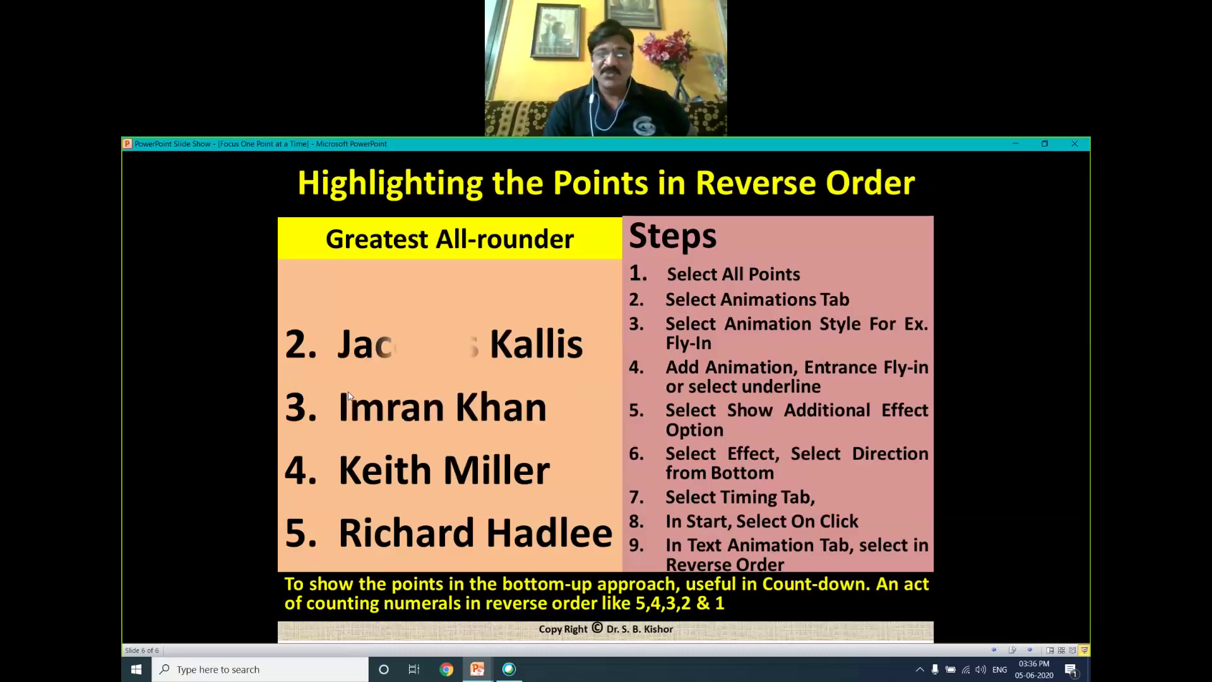
{"action": "left_click", "coordinate": [349, 396]}
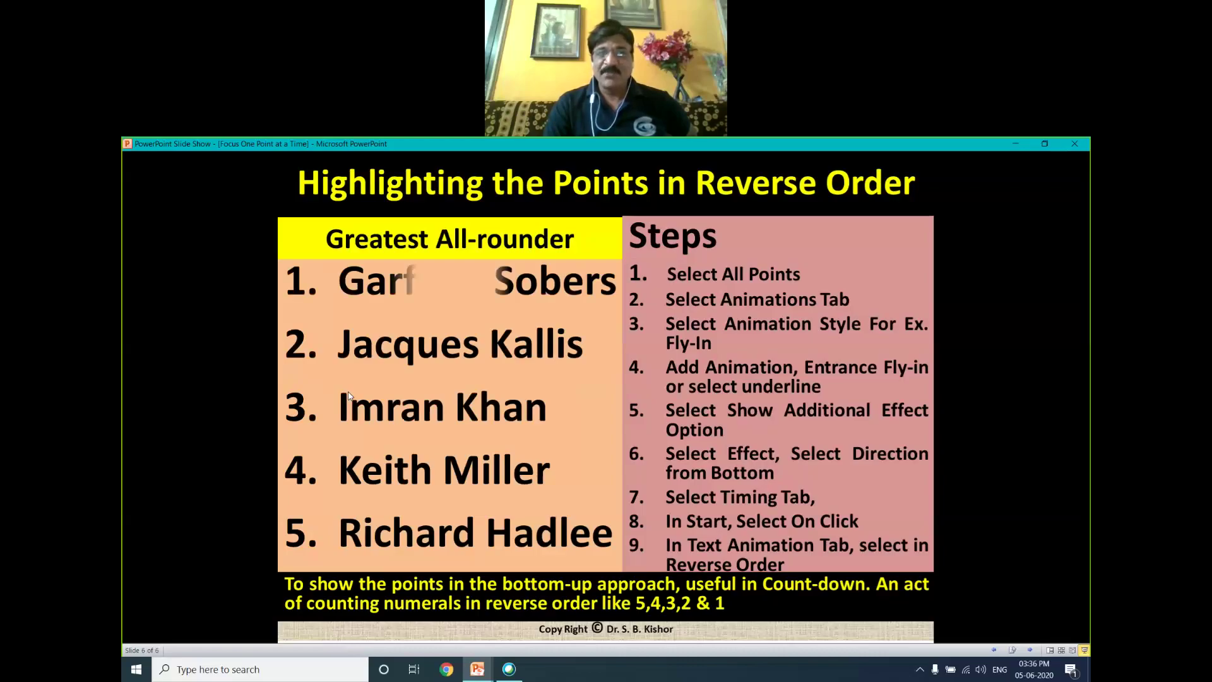
{"action": "left_click", "coordinate": [349, 396]}
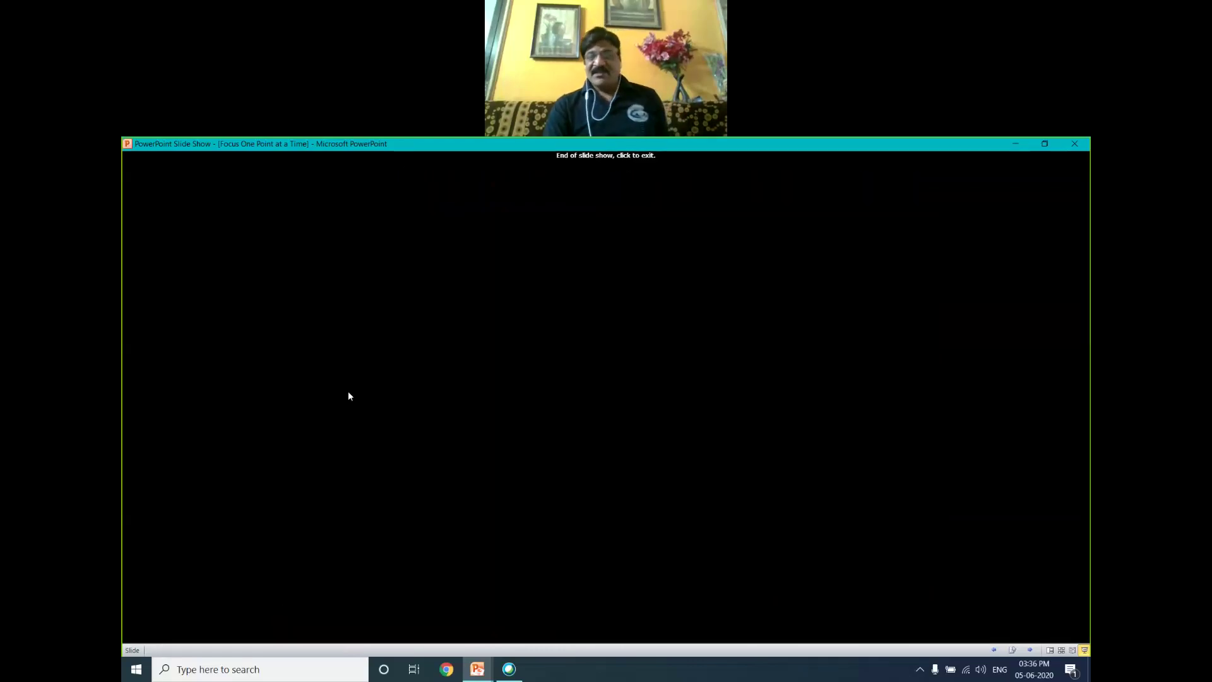
{"action": "left_click", "coordinate": [349, 396]}
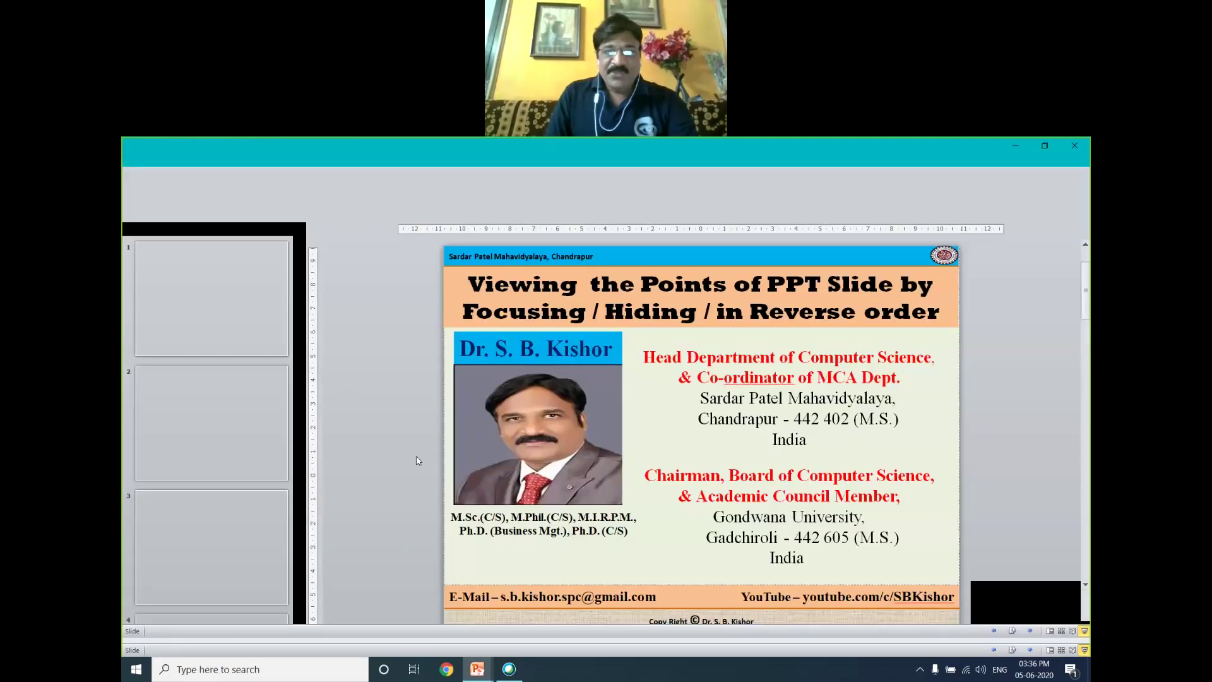
{"action": "mouse_move", "coordinate": [478, 669]}
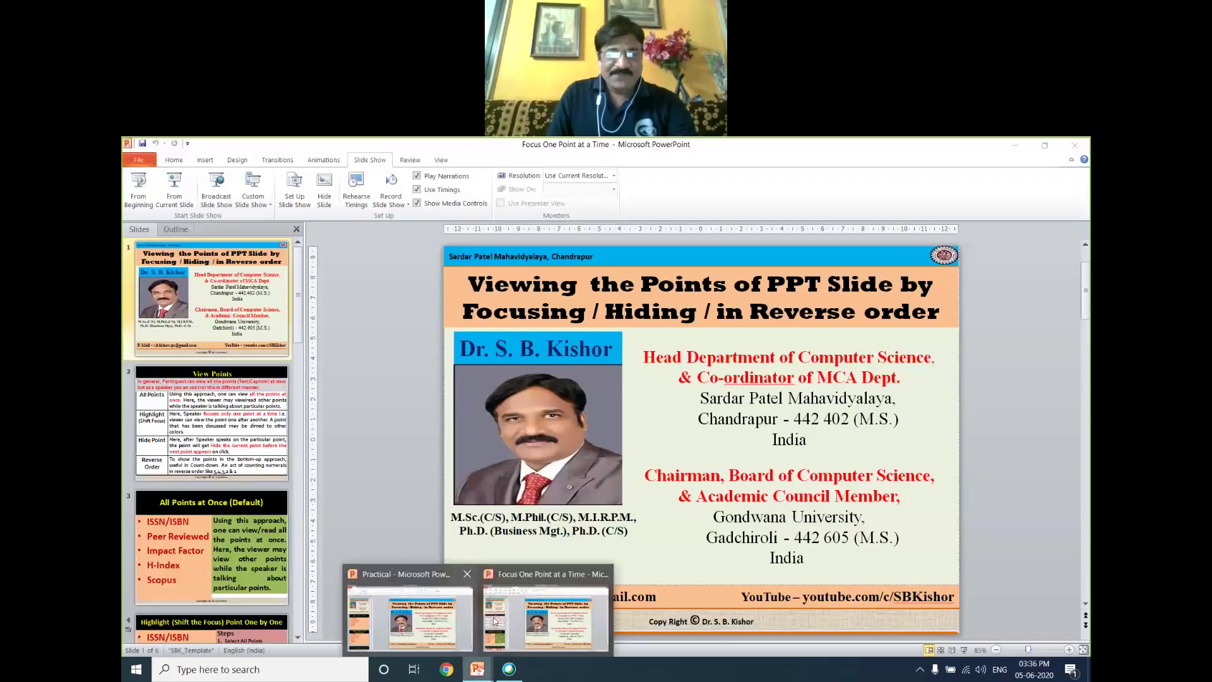
{"action": "left_click", "coordinate": [397, 596]}
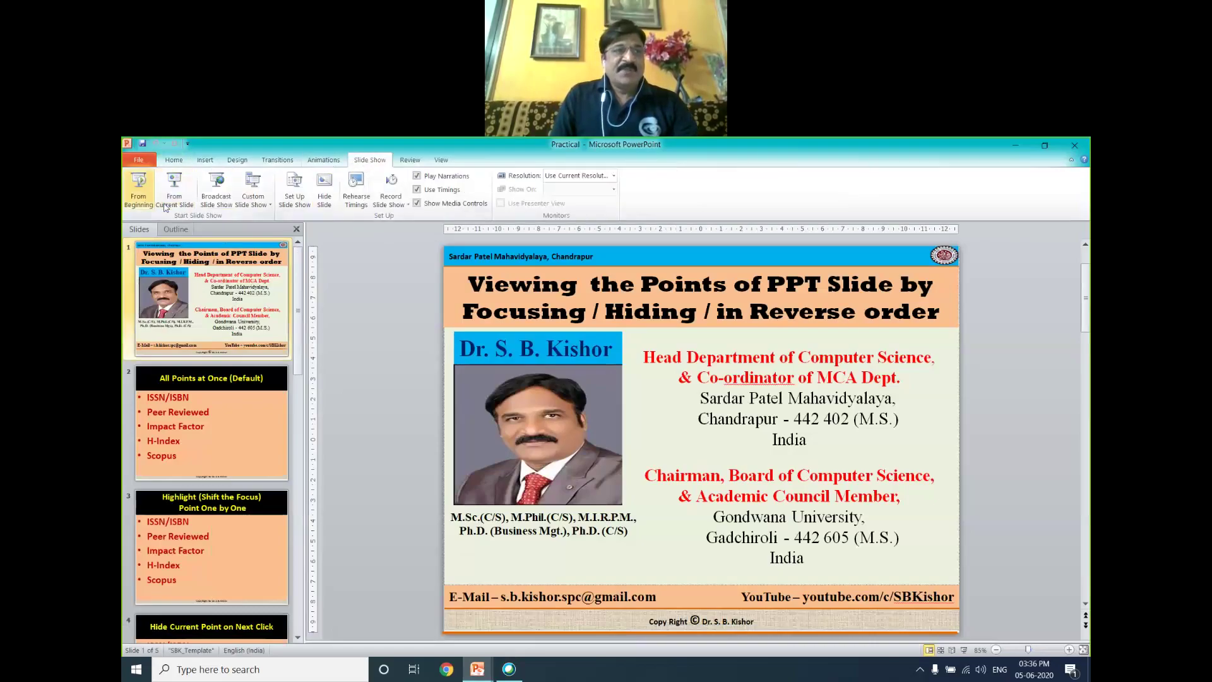
{"action": "left_click", "coordinate": [144, 197]}
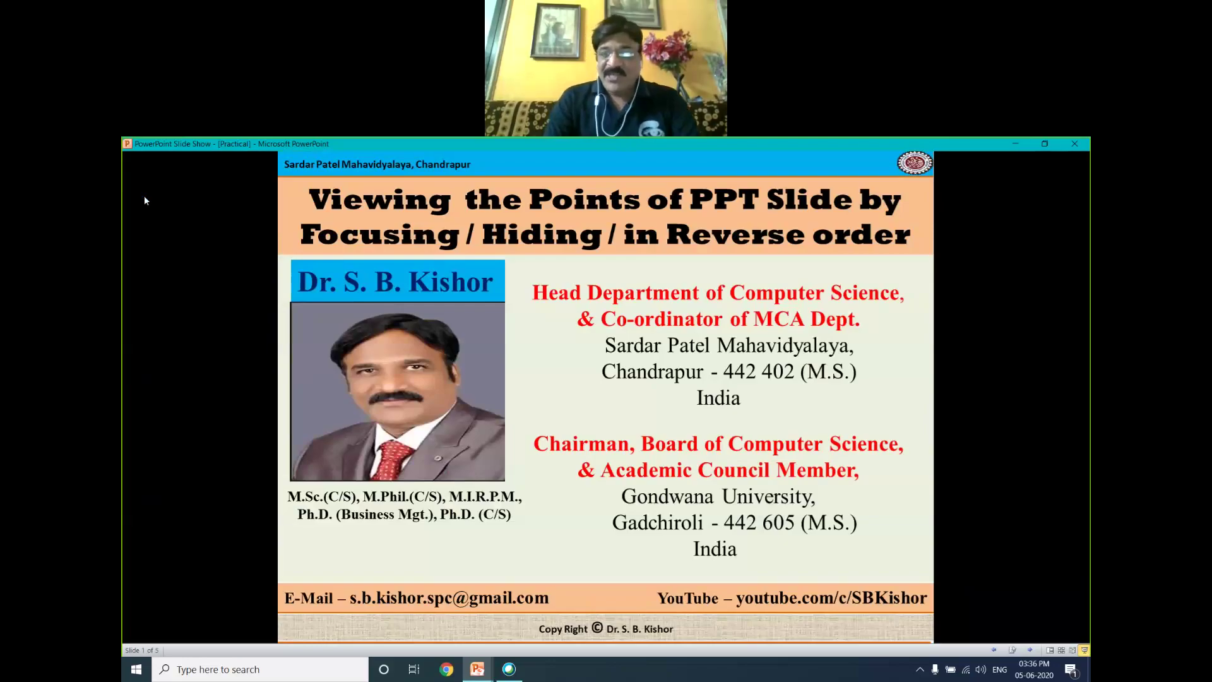
{"action": "left_click", "coordinate": [144, 197]}
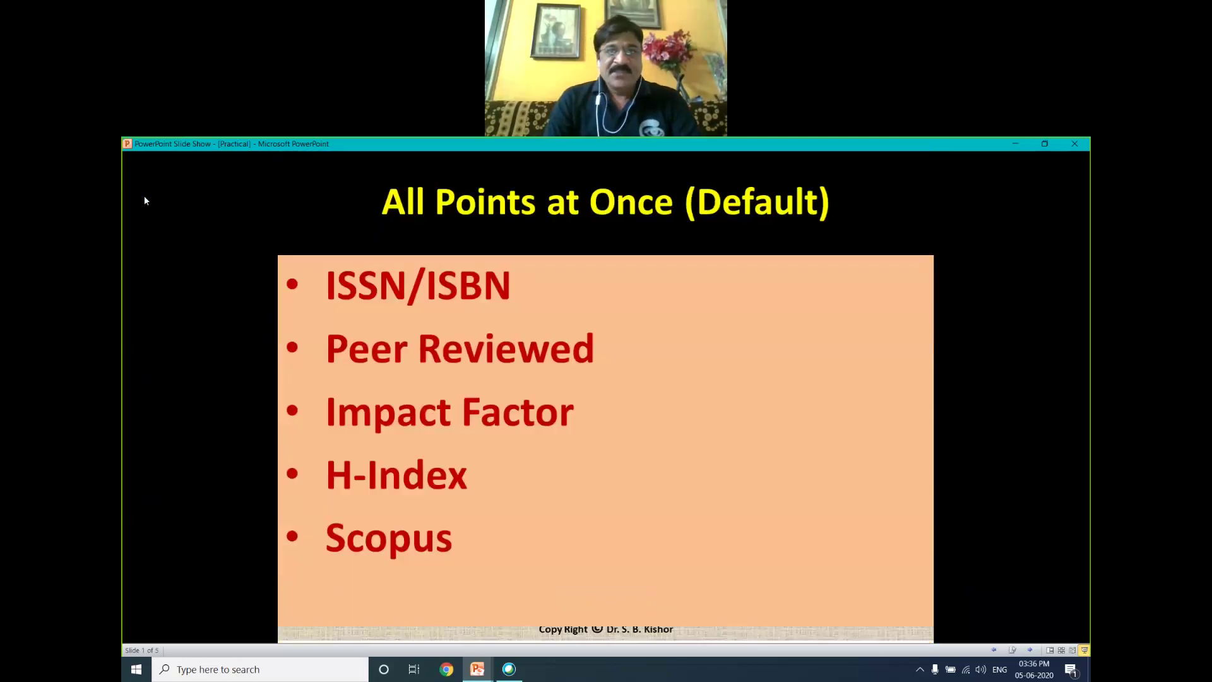
{"action": "left_click", "coordinate": [144, 197]}
{"action": "left_click", "coordinate": [144, 200]}
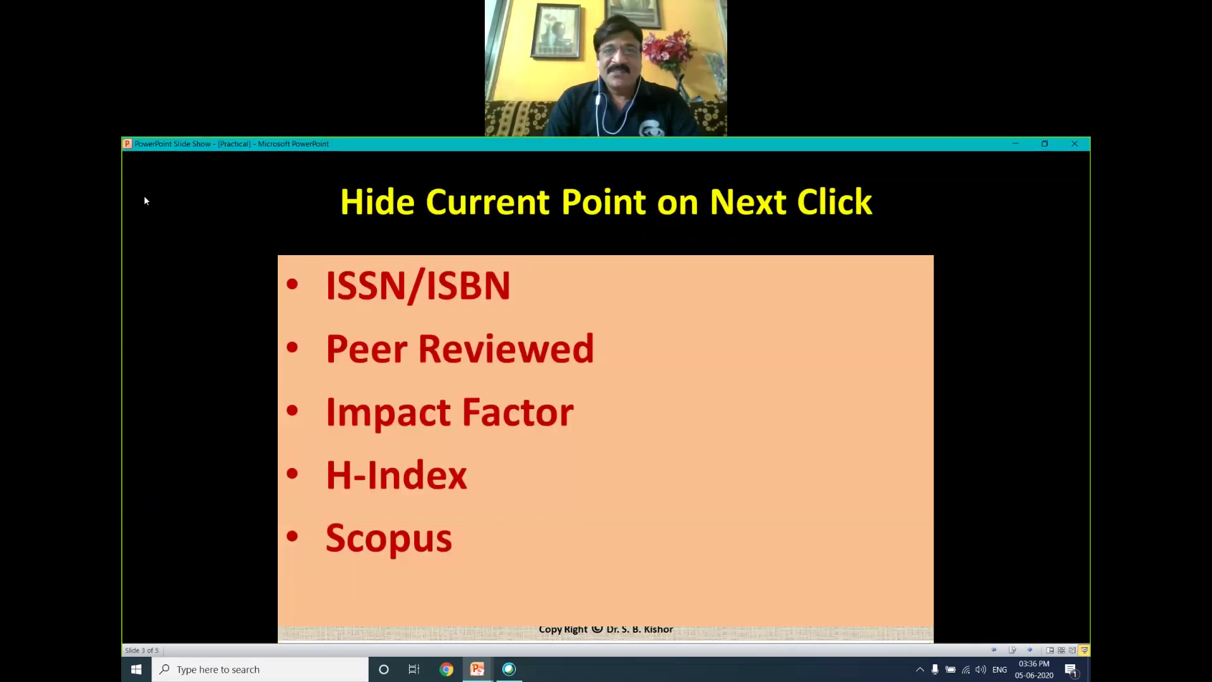
{"action": "left_click", "coordinate": [144, 201]}
{"action": "left_click", "coordinate": [144, 201]}
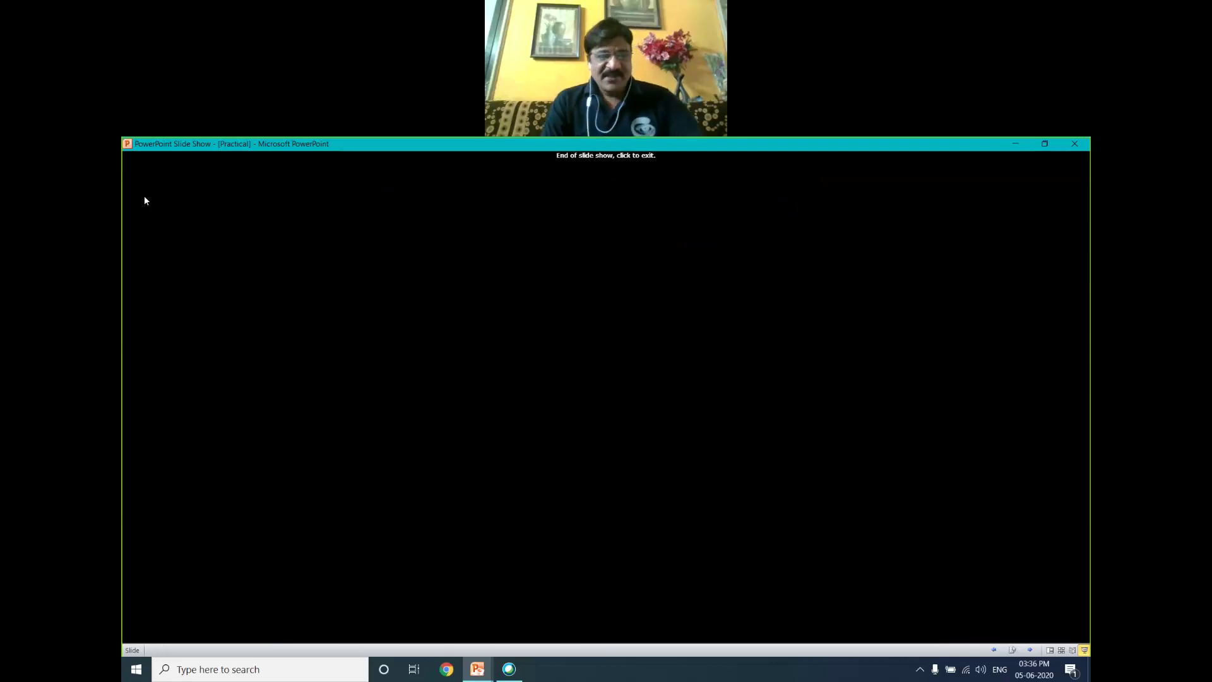
{"action": "left_click", "coordinate": [144, 200]}
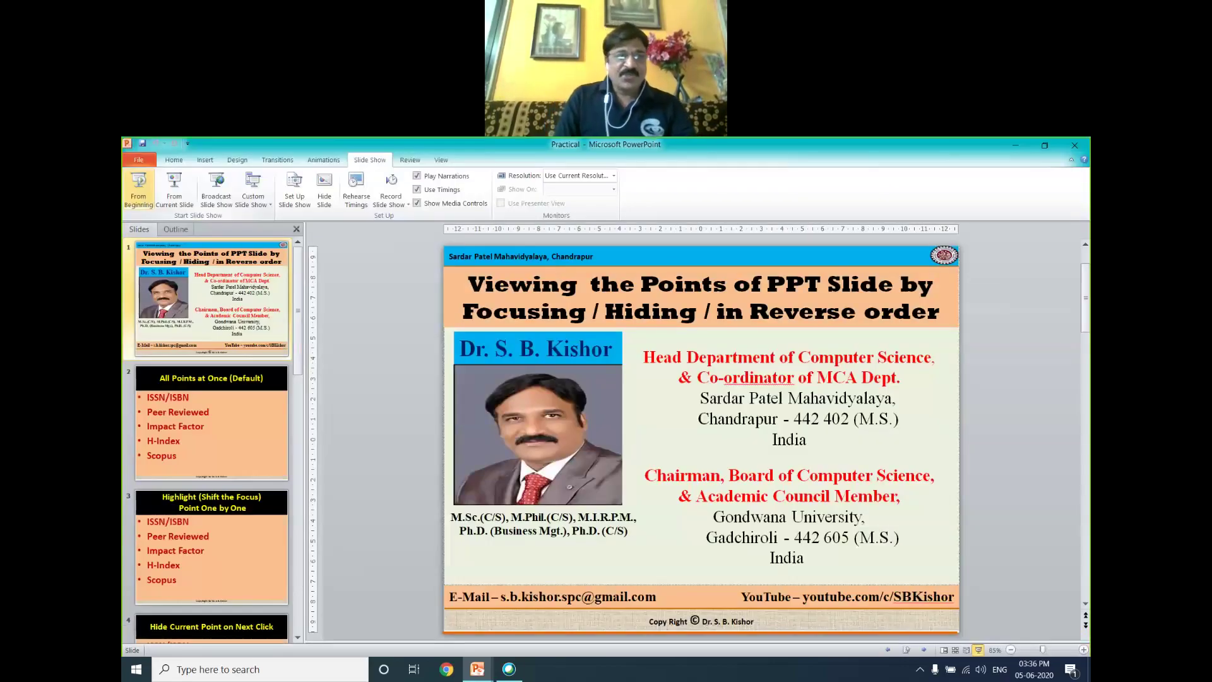
{"action": "left_click", "coordinate": [211, 546]}
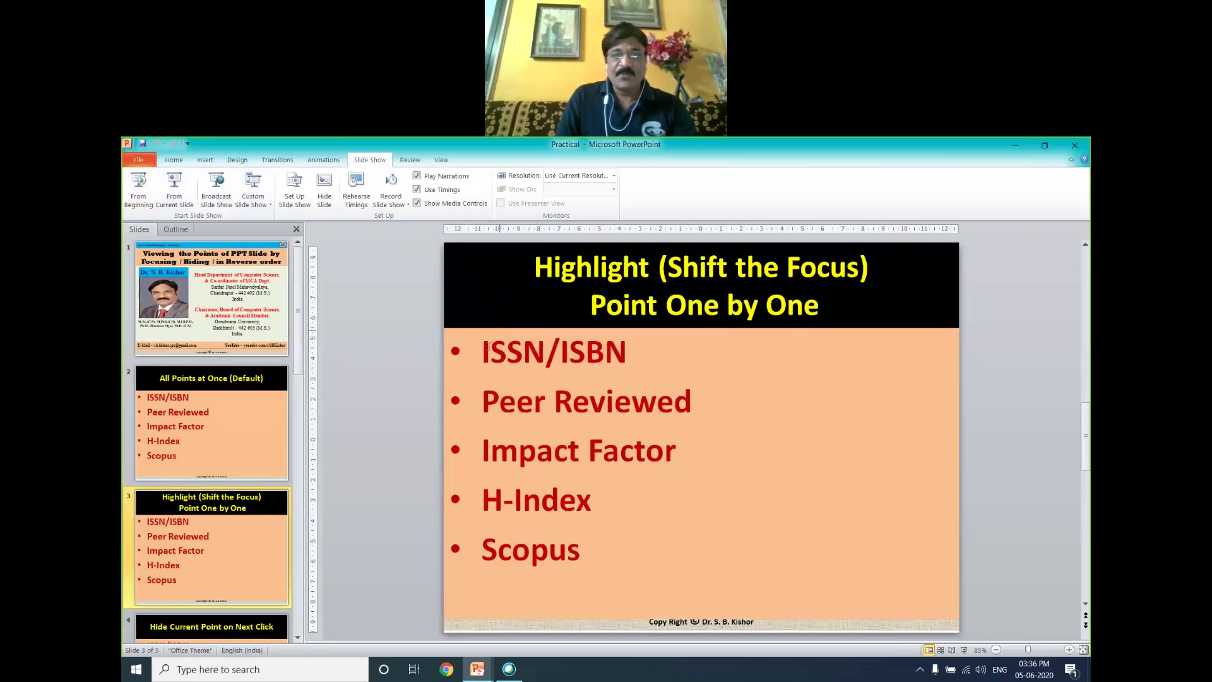
- Apply the Split entrance animation to all five bullets on slide 3
{"action": "mouse_move", "coordinate": [483, 346]}
{"action": "left_mouse_down"}
{"action": "mouse_move", "coordinate": [632, 350]}
{"action": "mouse_move", "coordinate": [607, 544]}
{"action": "left_mouse_up"}
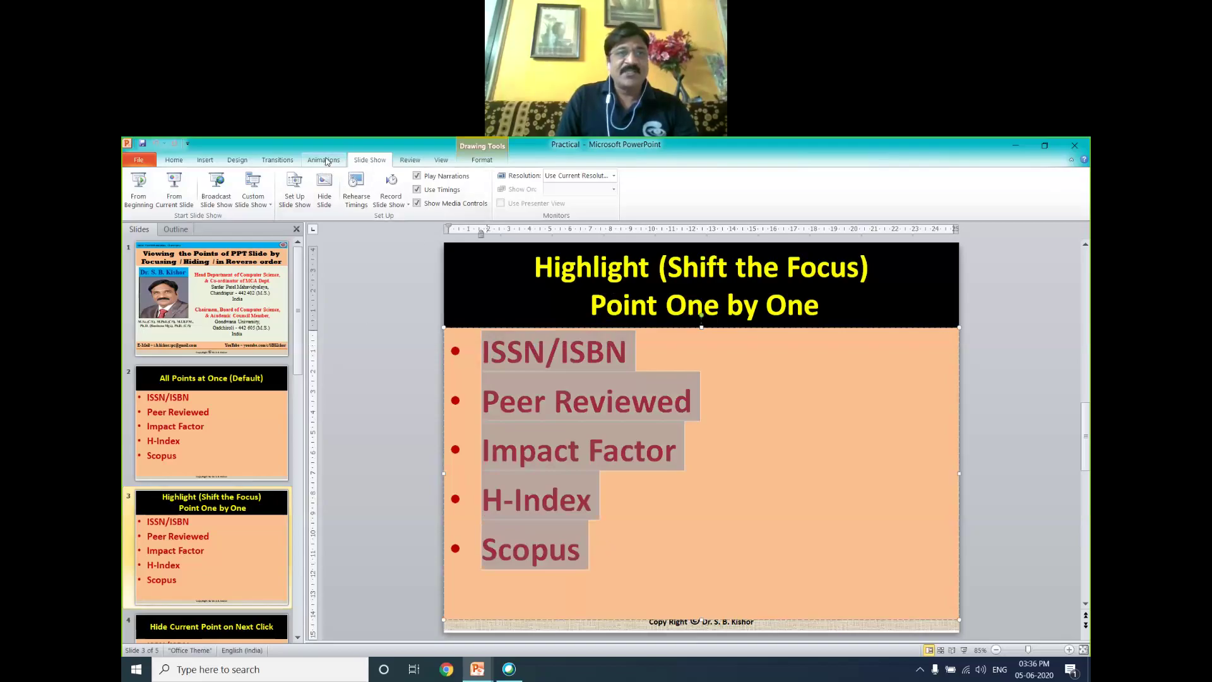
{"action": "left_click", "coordinate": [326, 162]}
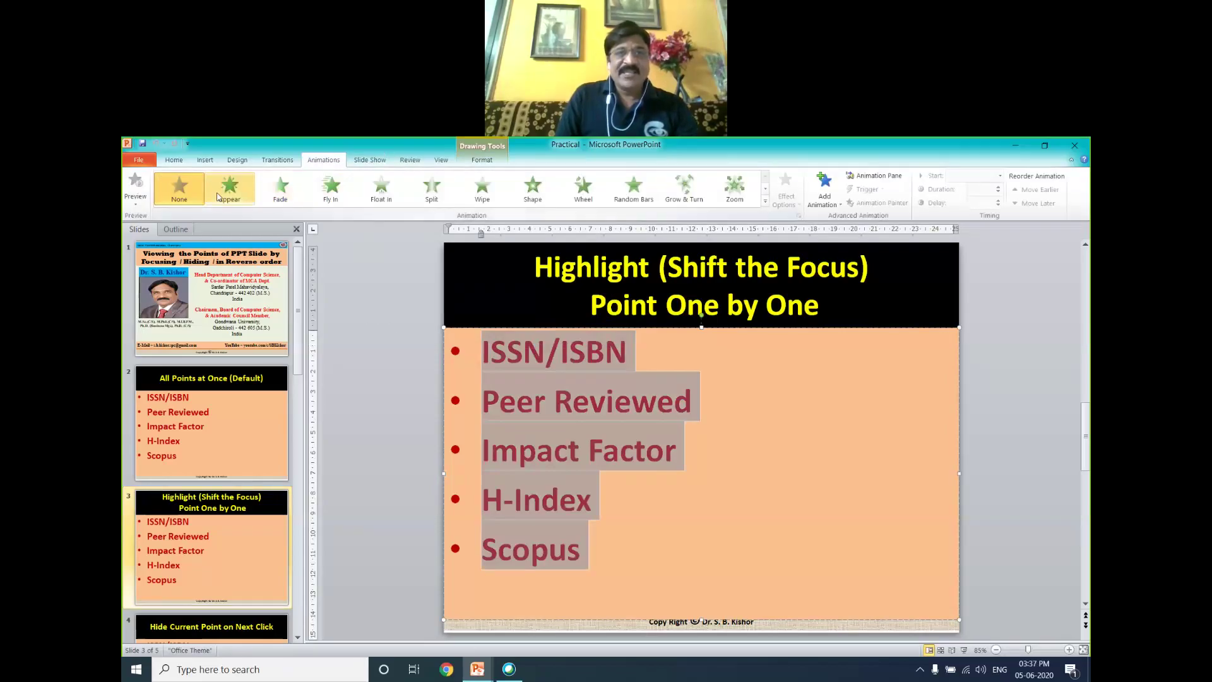
{"action": "left_click", "coordinate": [434, 191]}
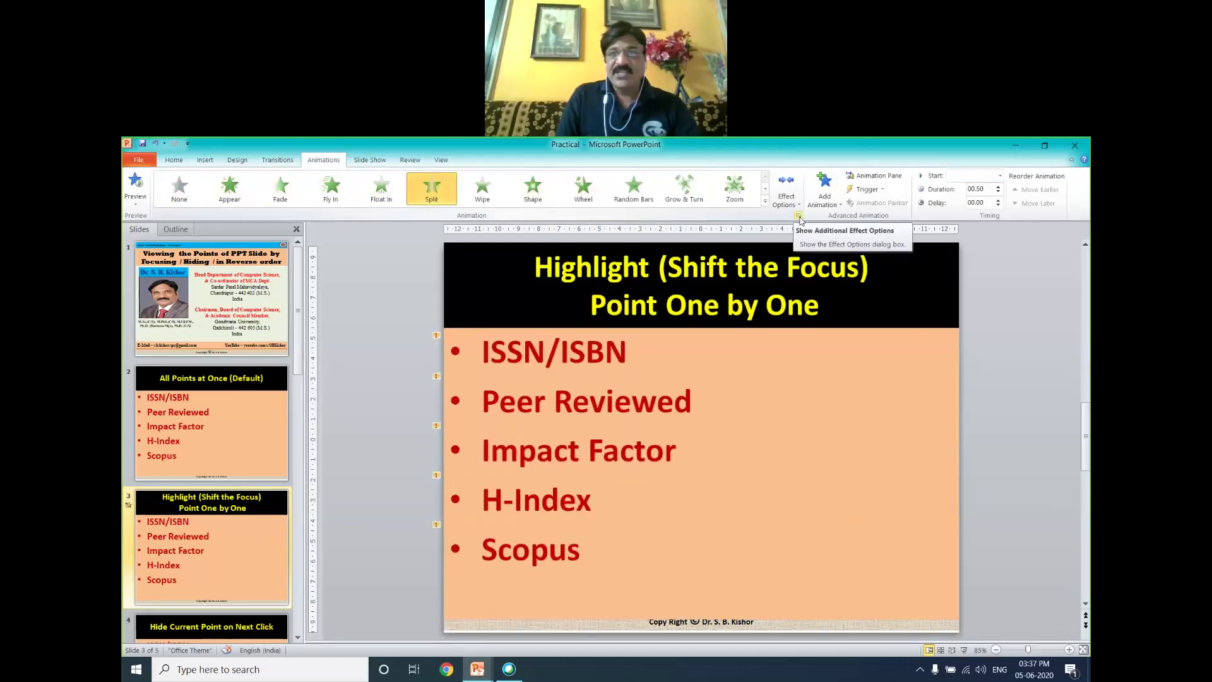
- Make Split dim each bullet to a light colour afterwards and start On Click
{"action": "left_click", "coordinate": [799, 216]}
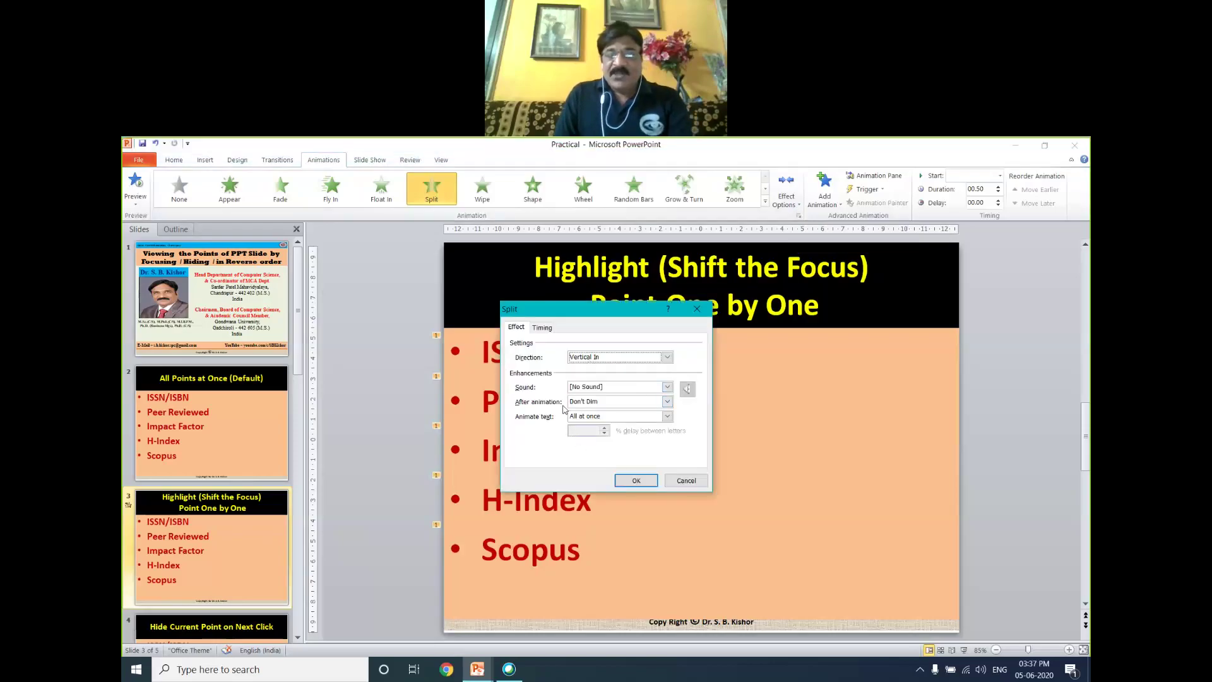
{"action": "left_click", "coordinate": [668, 402]}
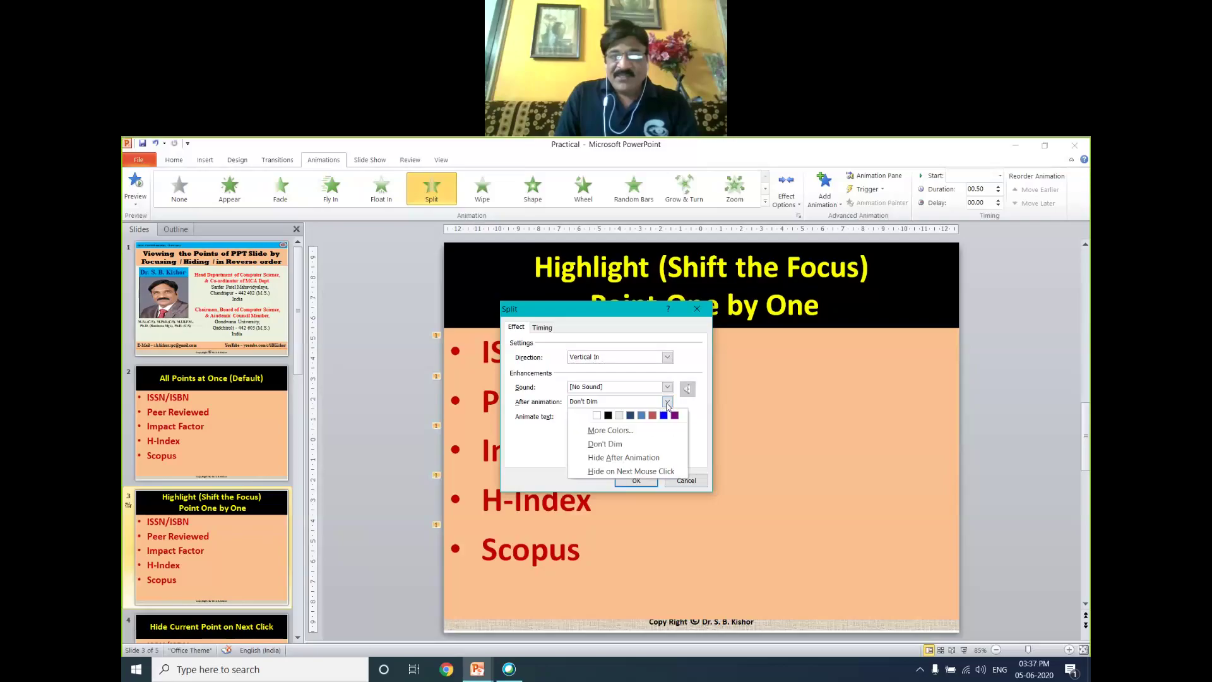
{"action": "left_click", "coordinate": [619, 416]}
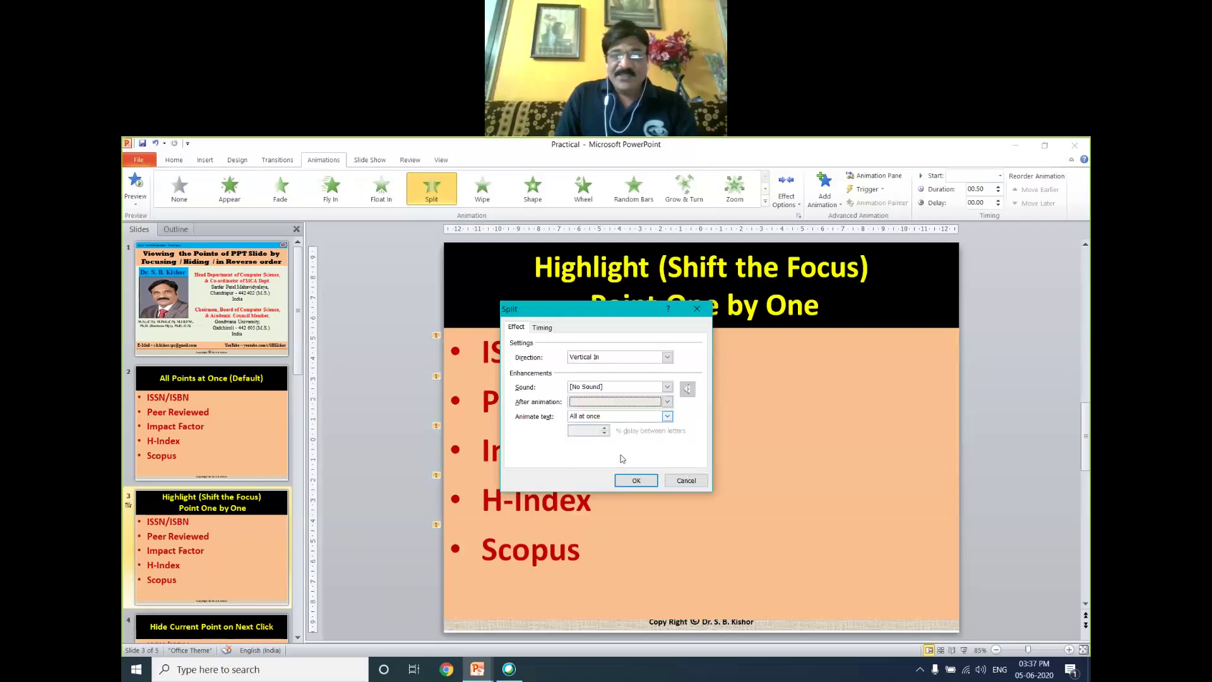
{"action": "left_click", "coordinate": [545, 328]}
{"action": "left_click", "coordinate": [575, 345]}
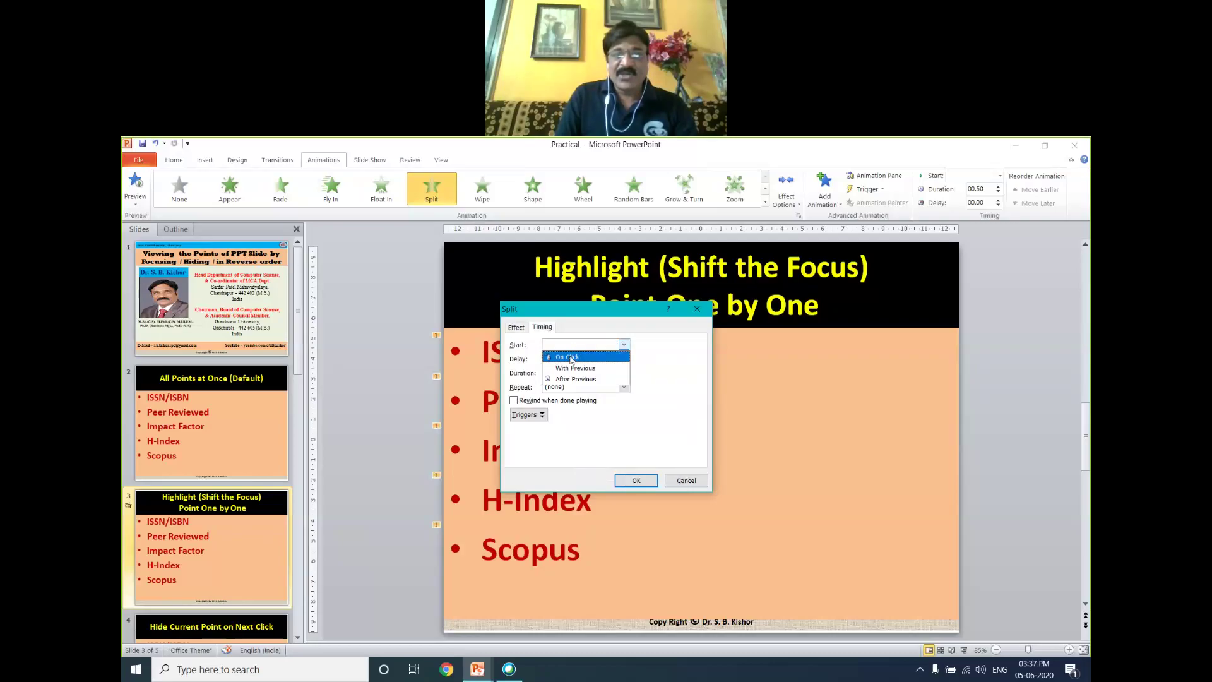
{"action": "left_click", "coordinate": [571, 358]}
{"action": "left_click", "coordinate": [636, 480]}
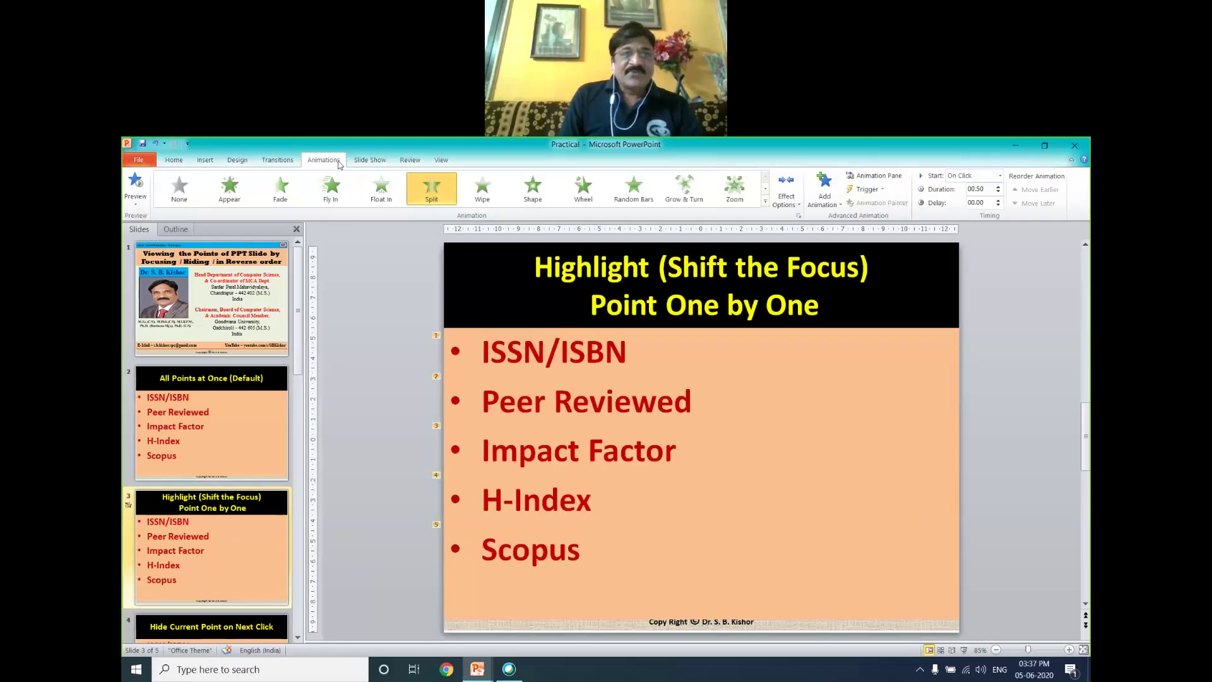
{"action": "left_click", "coordinate": [359, 162]}
{"action": "left_click", "coordinate": [174, 194]}
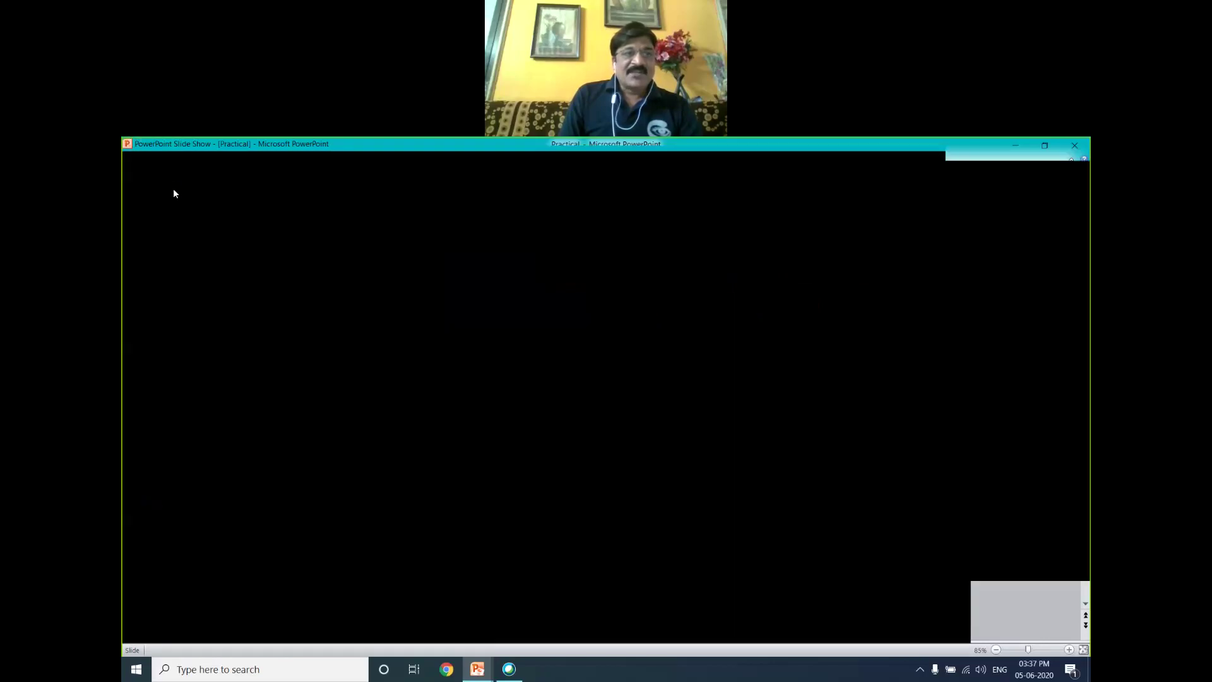
{"action": "left_click", "coordinate": [174, 193]}
{"action": "left_click", "coordinate": [174, 193]}
{"action": "left_click", "coordinate": [175, 194]}
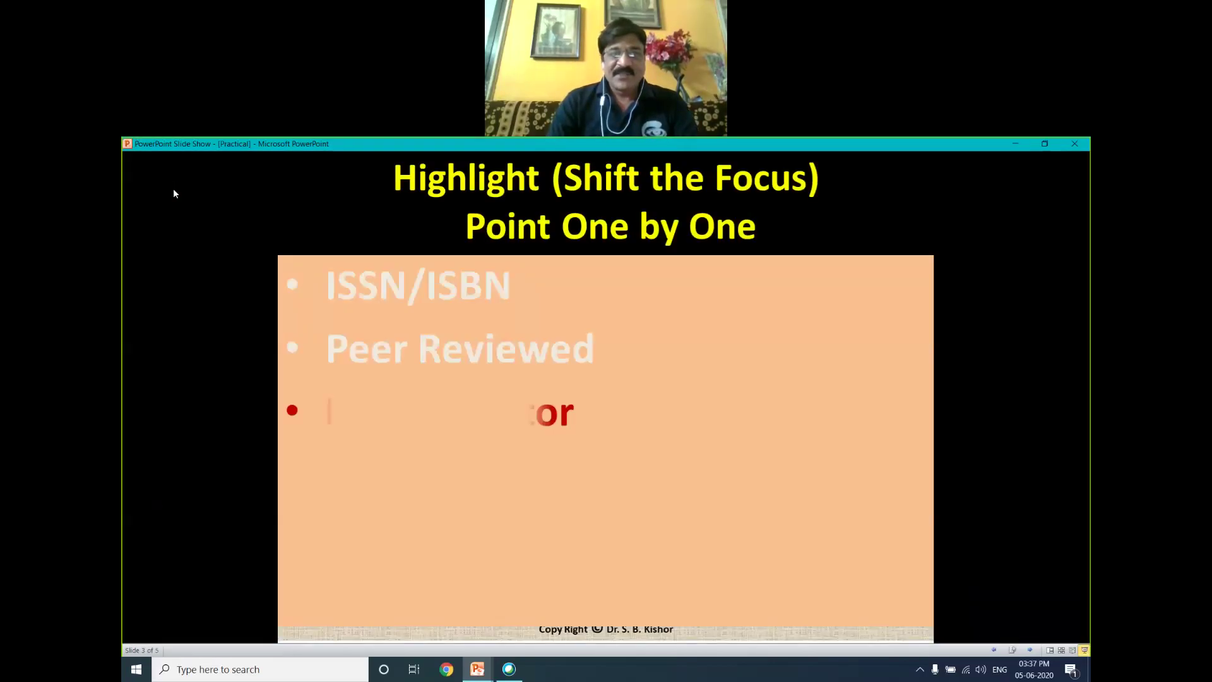
{"action": "left_click", "coordinate": [174, 193]}
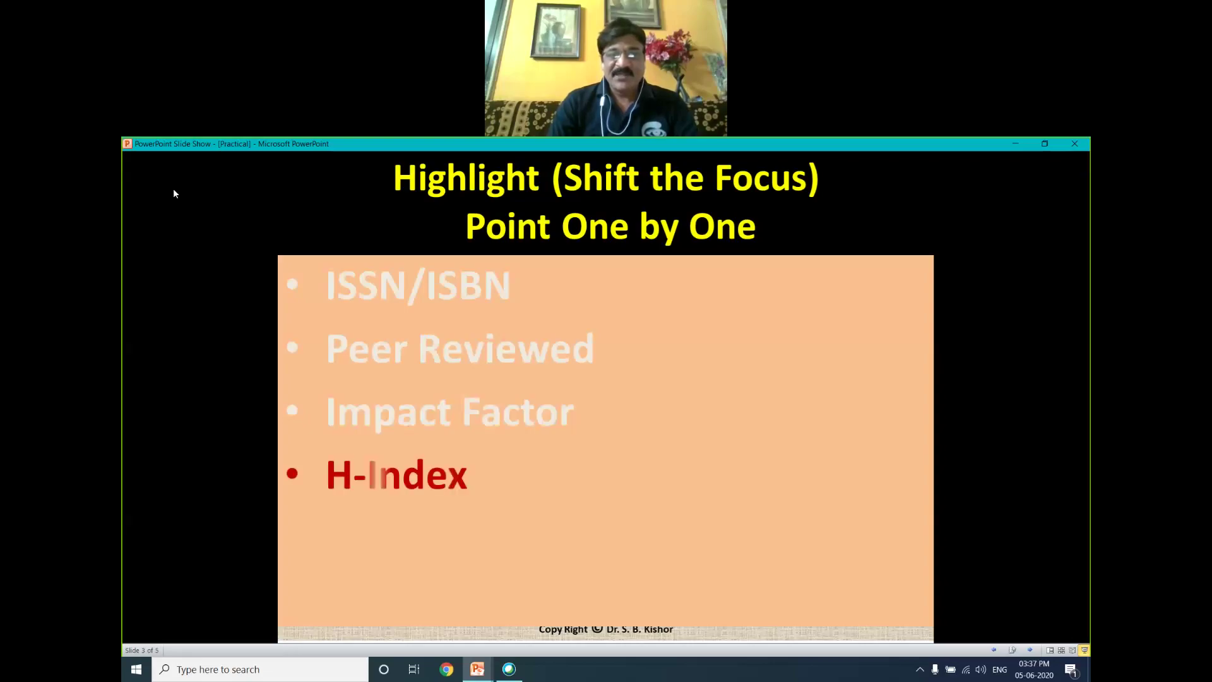
{"action": "left_click", "coordinate": [174, 193]}
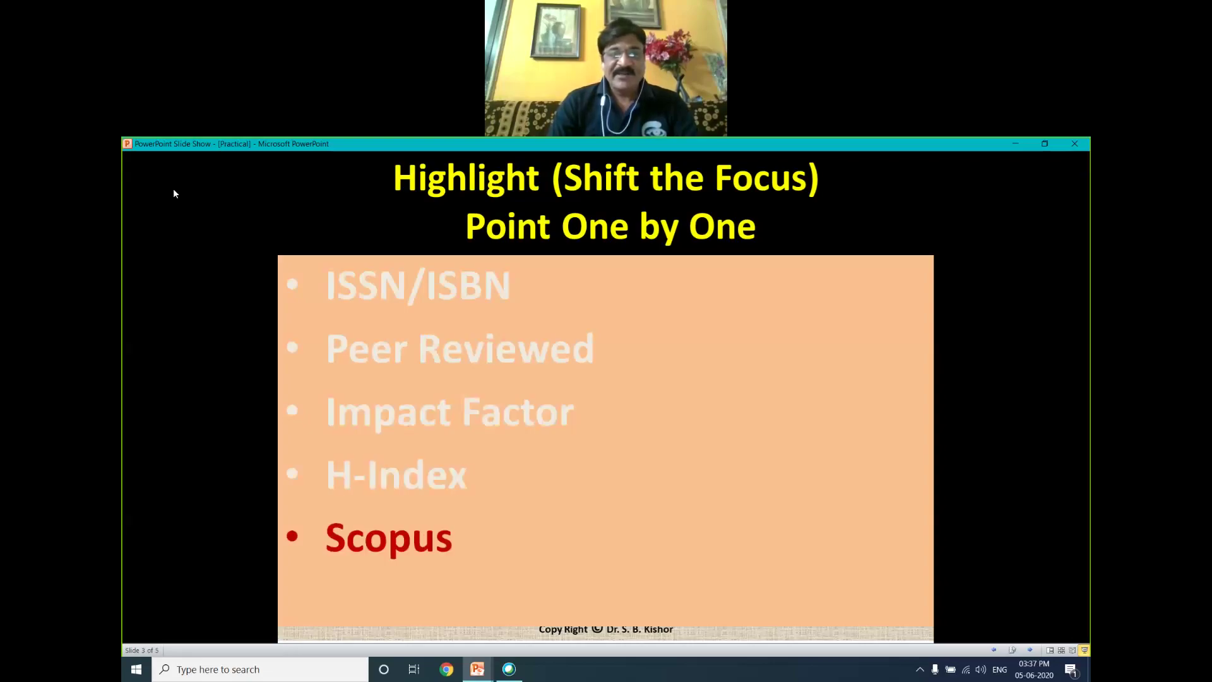
{"action": "left_click", "coordinate": [175, 194]}
{"action": "left_click", "coordinate": [175, 194]}
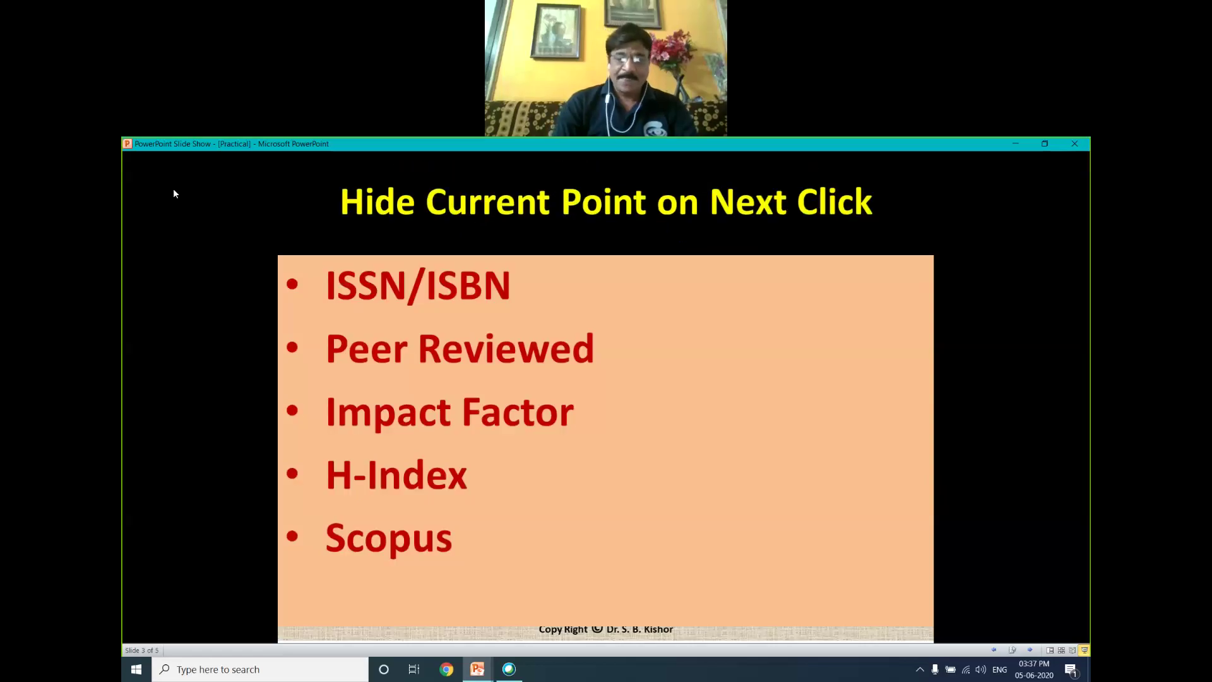
{"action": "left_click", "coordinate": [175, 193]}
- End the slide show and give slide 4's five bullets a Fly In entrance
{"action": "key", "text": "Escape"}
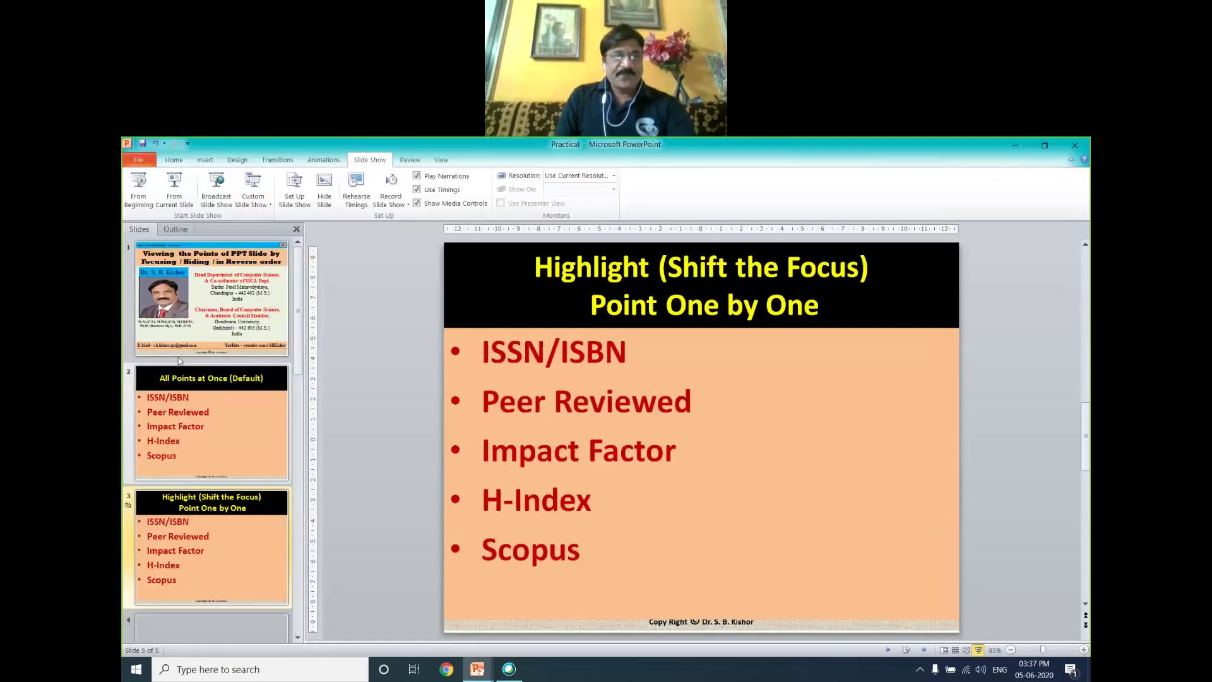
{"action": "scroll", "coordinate": [221, 526], "scroll_direction": "down", "scroll_amount": 1}
{"action": "left_click", "coordinate": [221, 525]}
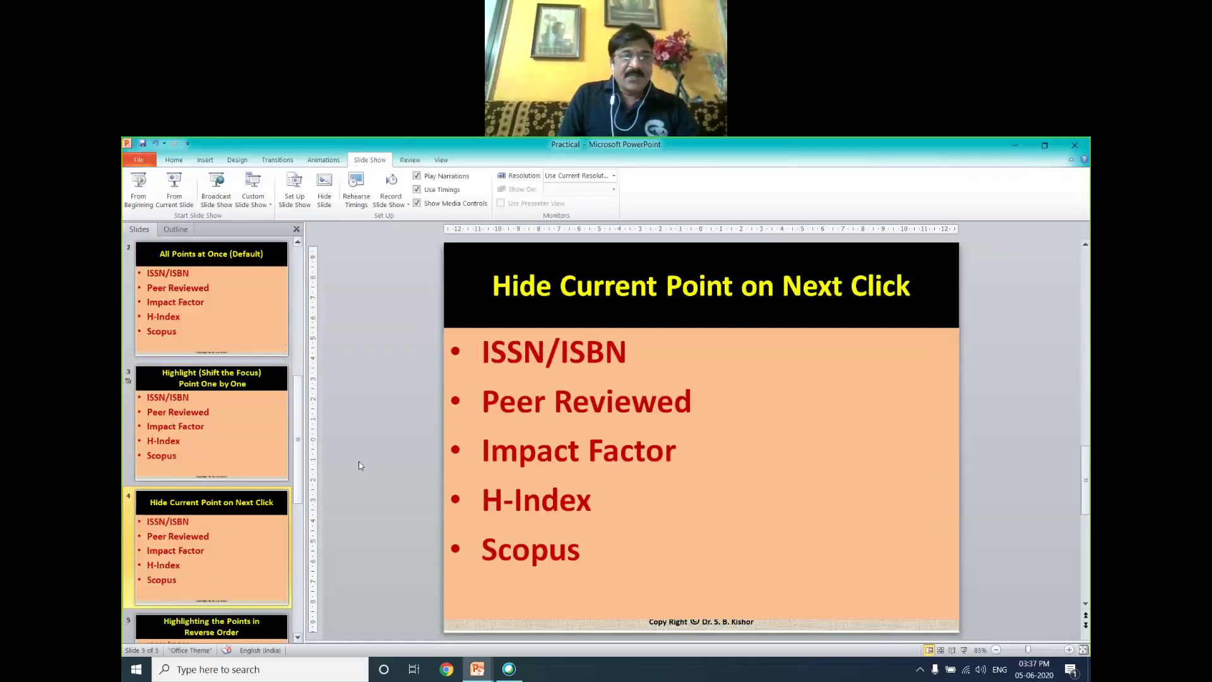
{"action": "mouse_move", "coordinate": [484, 352]}
{"action": "left_mouse_down"}
{"action": "mouse_move", "coordinate": [597, 502]}
{"action": "mouse_move", "coordinate": [584, 550]}
{"action": "left_mouse_up"}
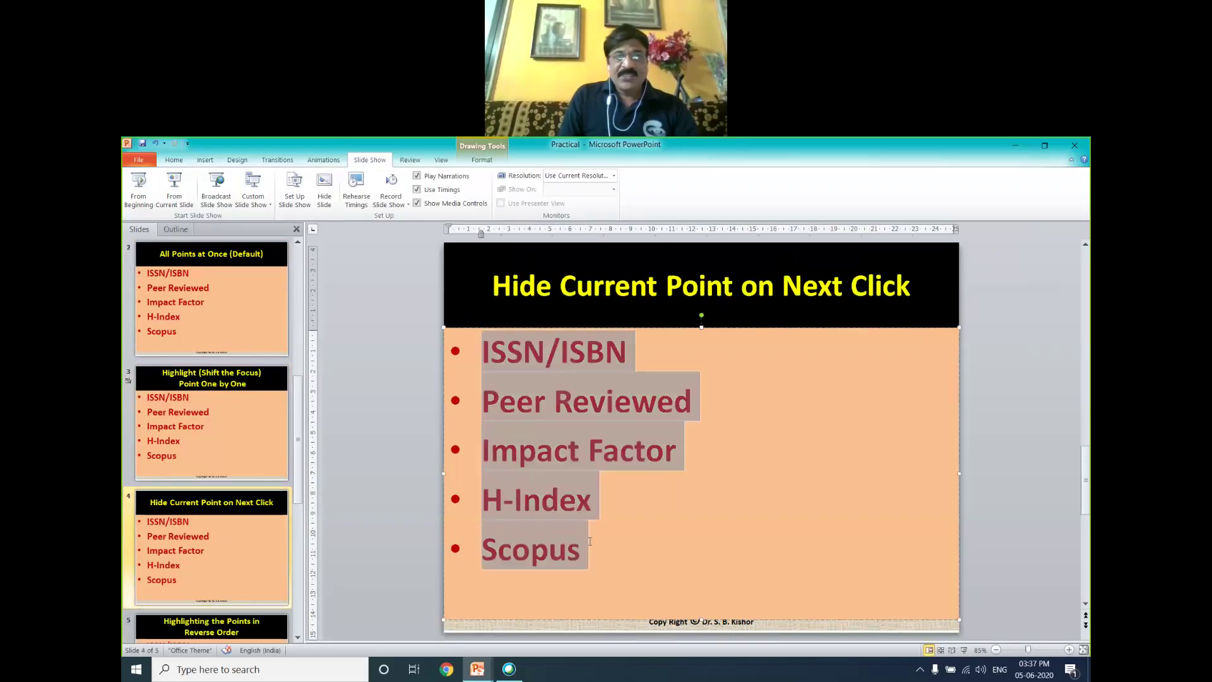
{"action": "left_click", "coordinate": [324, 160]}
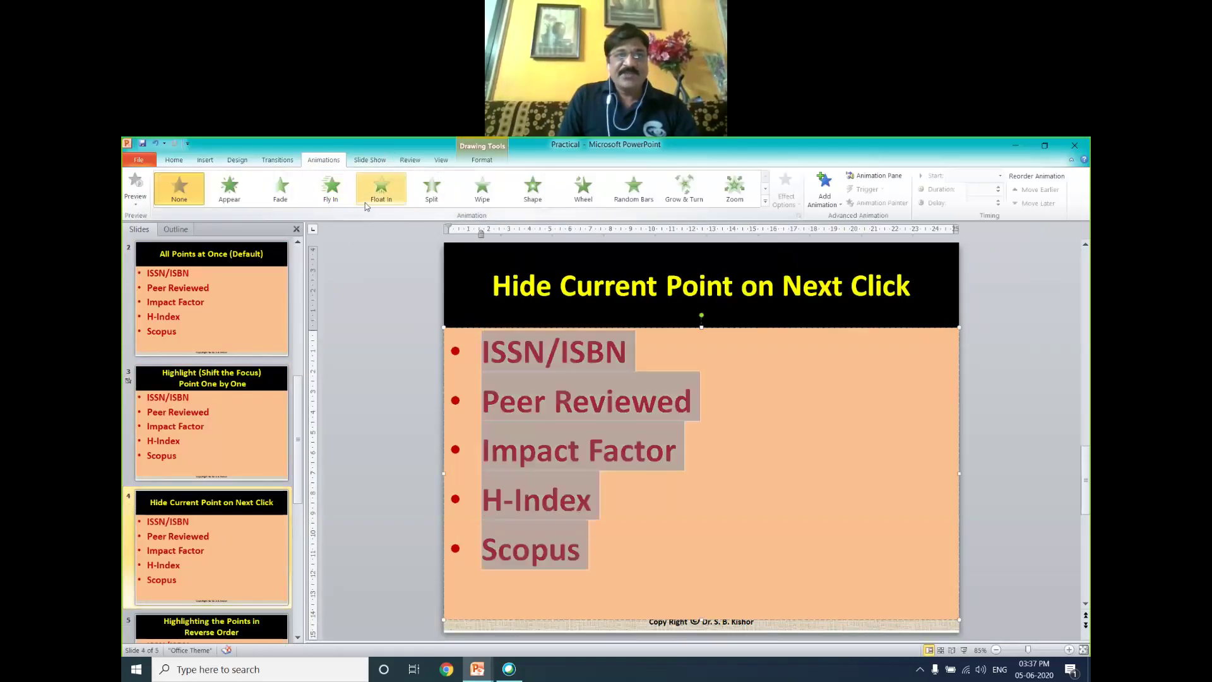
{"action": "left_click", "coordinate": [333, 199]}
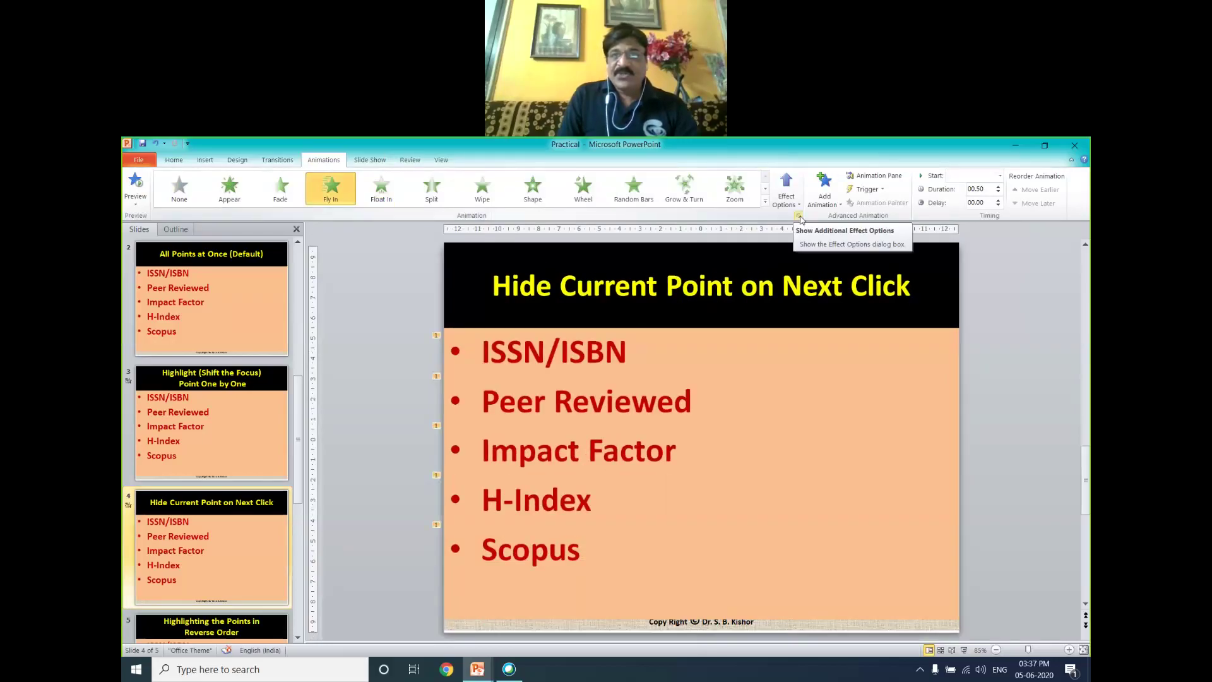
- Set Fly In to Hide on Next Mouse Click after animation, starting On Click
{"action": "left_click", "coordinate": [799, 216]}
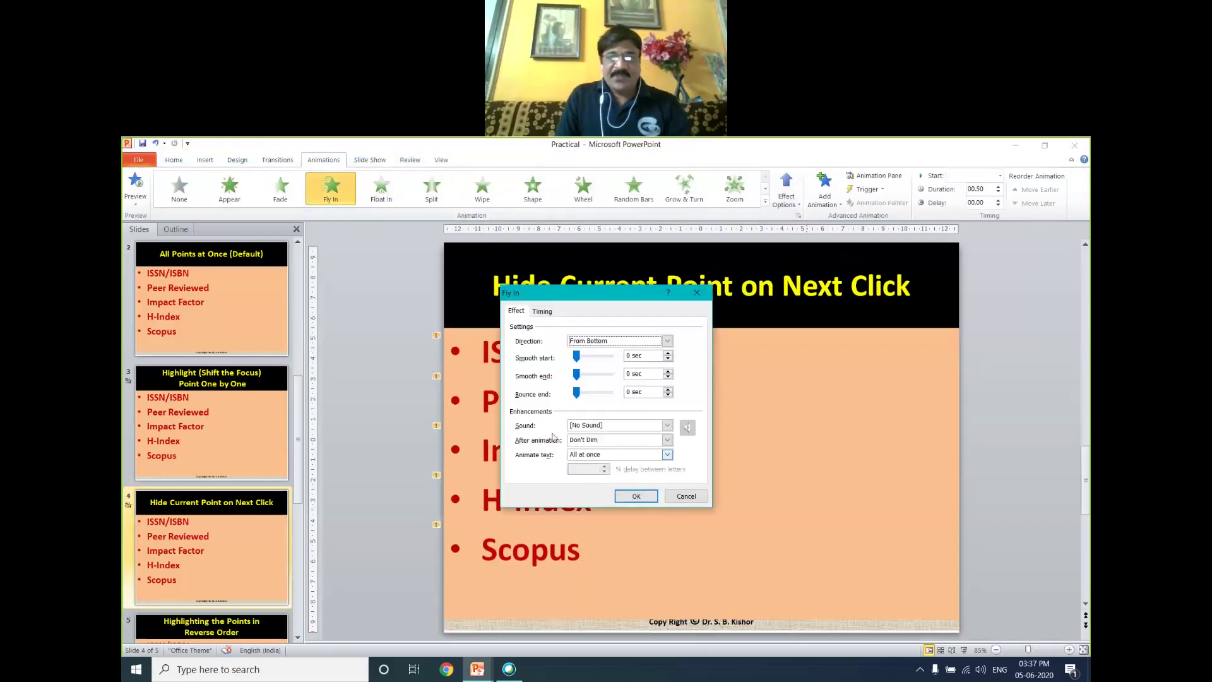
{"action": "left_click", "coordinate": [668, 441]}
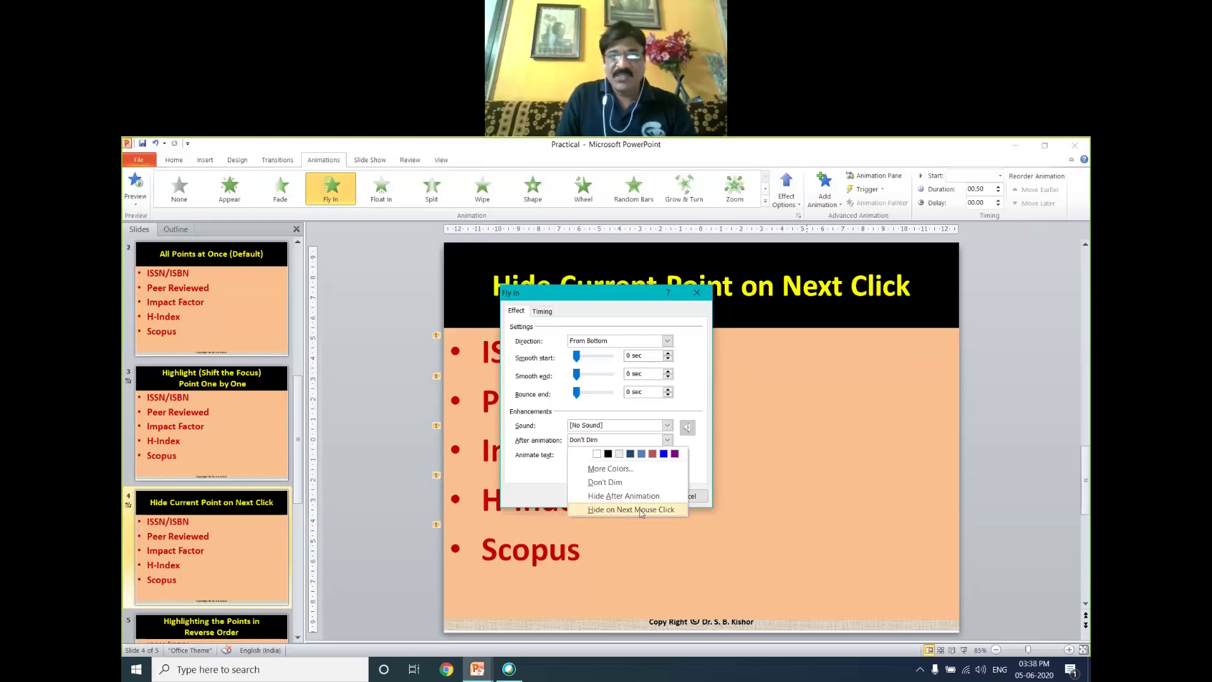
{"action": "left_click", "coordinate": [641, 510]}
{"action": "left_click", "coordinate": [544, 312]}
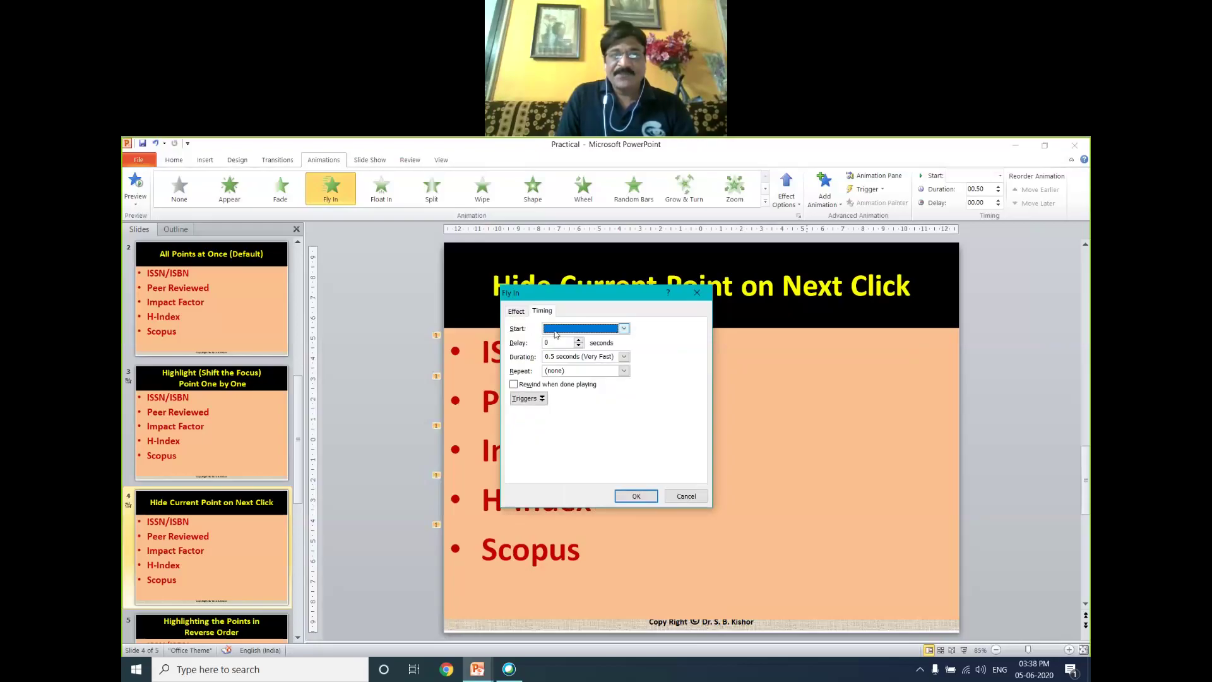
{"action": "left_click", "coordinate": [557, 331]}
{"action": "left_click", "coordinate": [569, 340]}
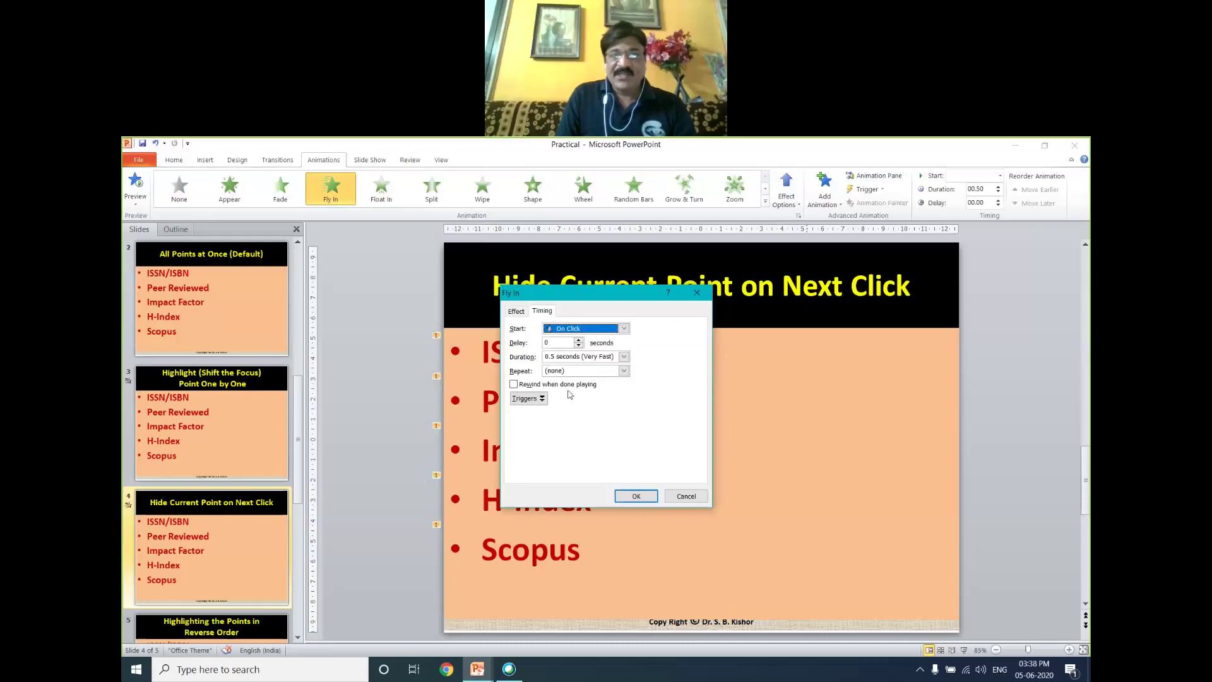
{"action": "left_click", "coordinate": [636, 496]}
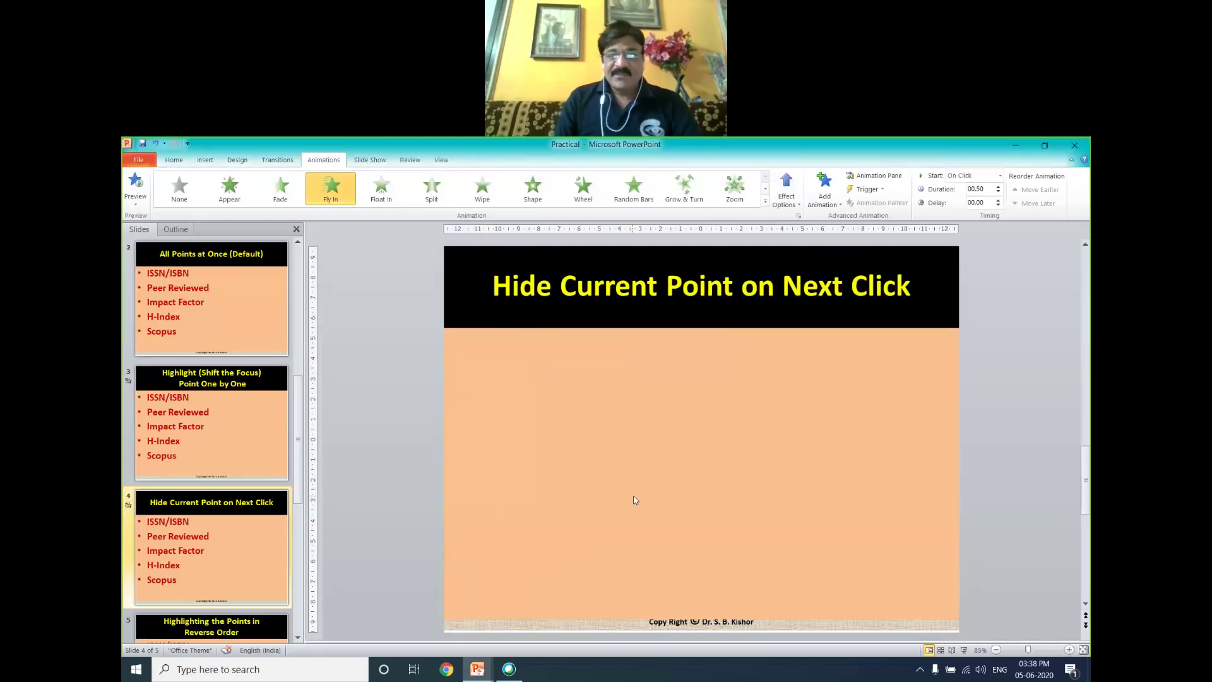
{"action": "left_click", "coordinate": [369, 160]}
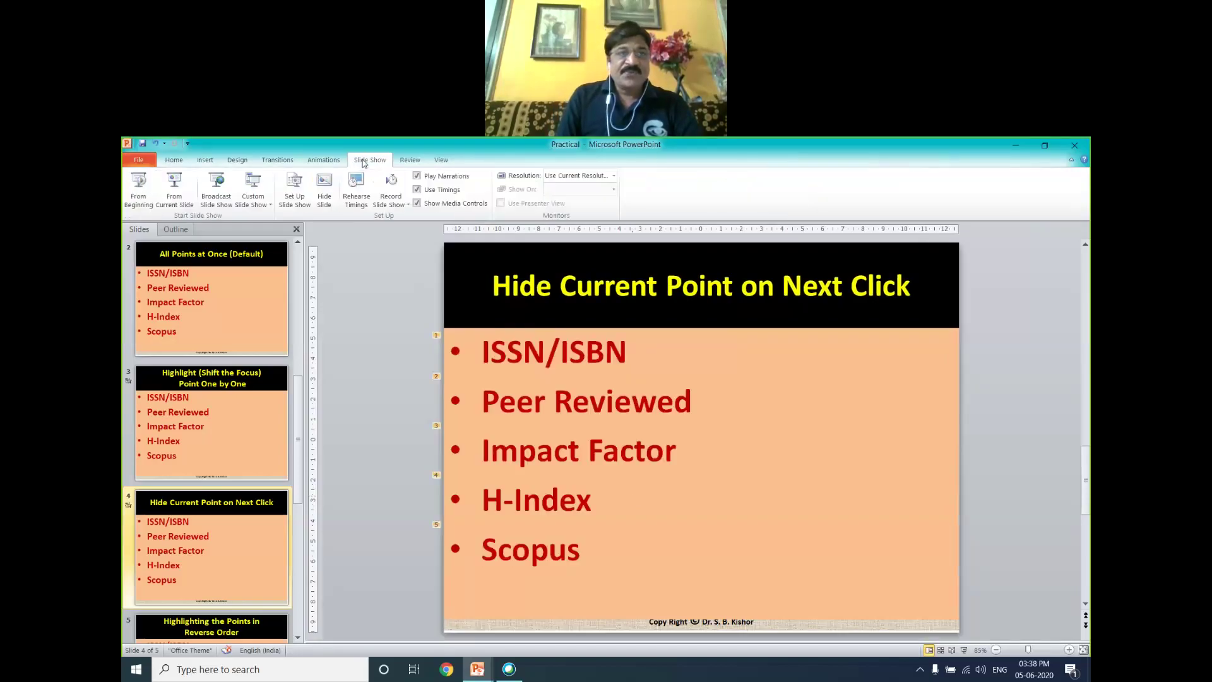
{"action": "left_click", "coordinate": [171, 200]}
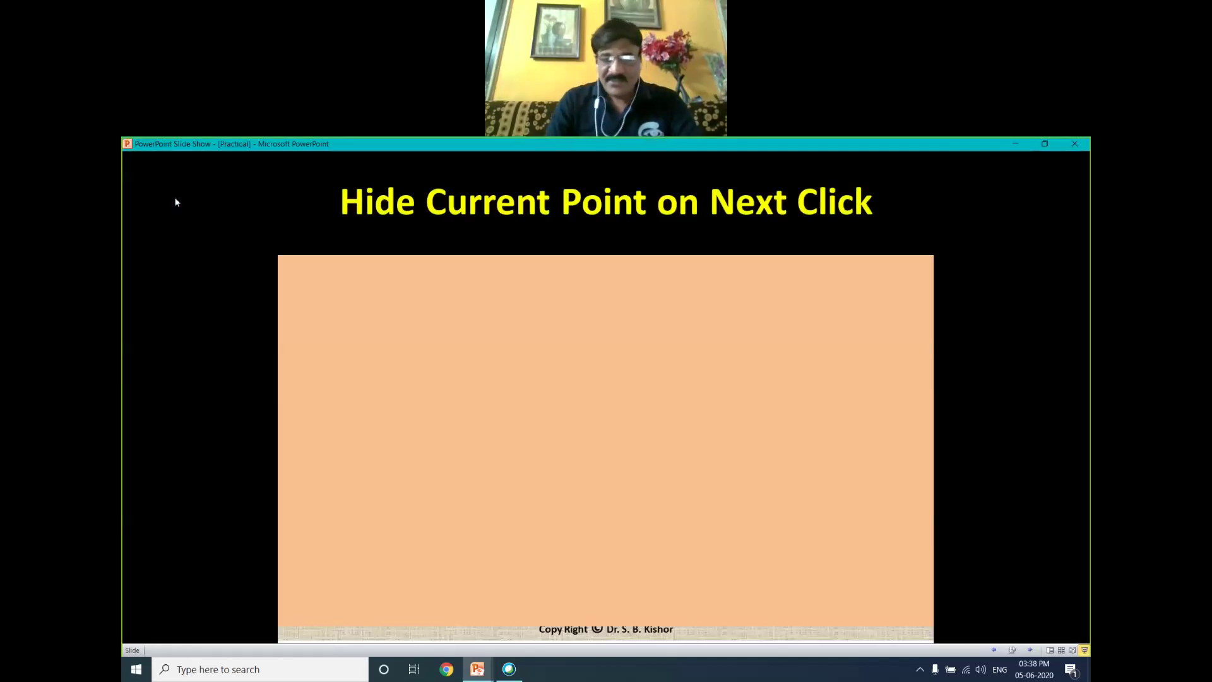
{"action": "left_click", "coordinate": [177, 202]}
{"action": "left_click", "coordinate": [177, 201]}
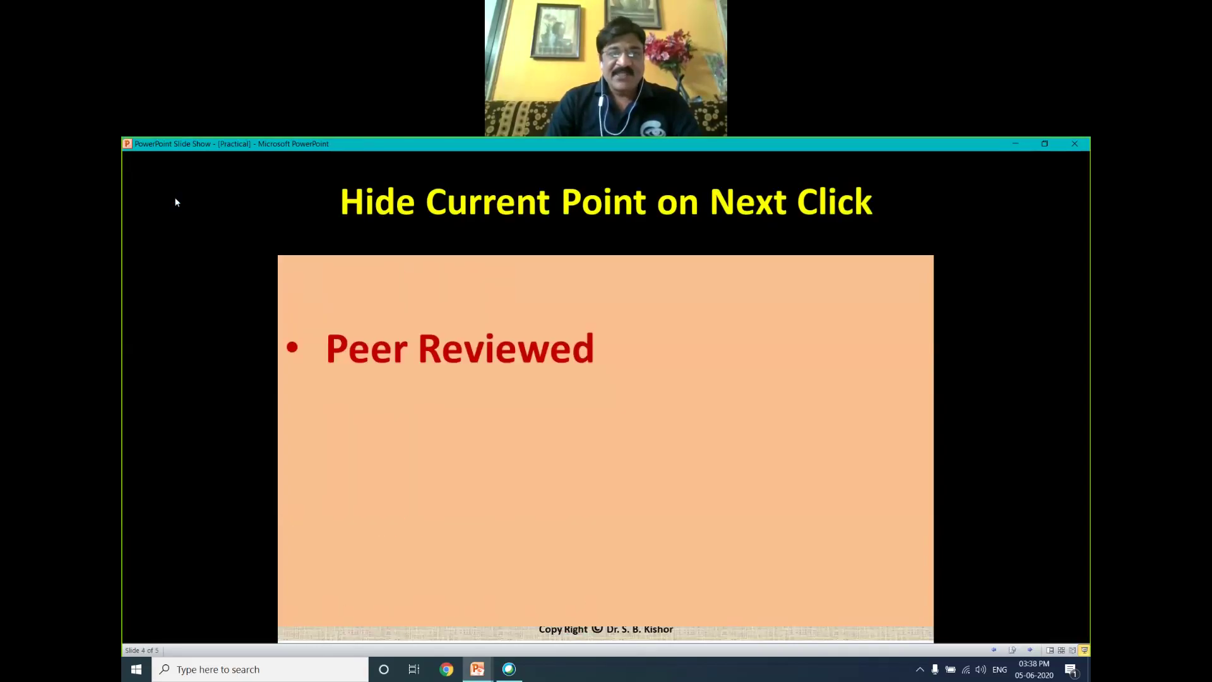
{"action": "left_click", "coordinate": [176, 201]}
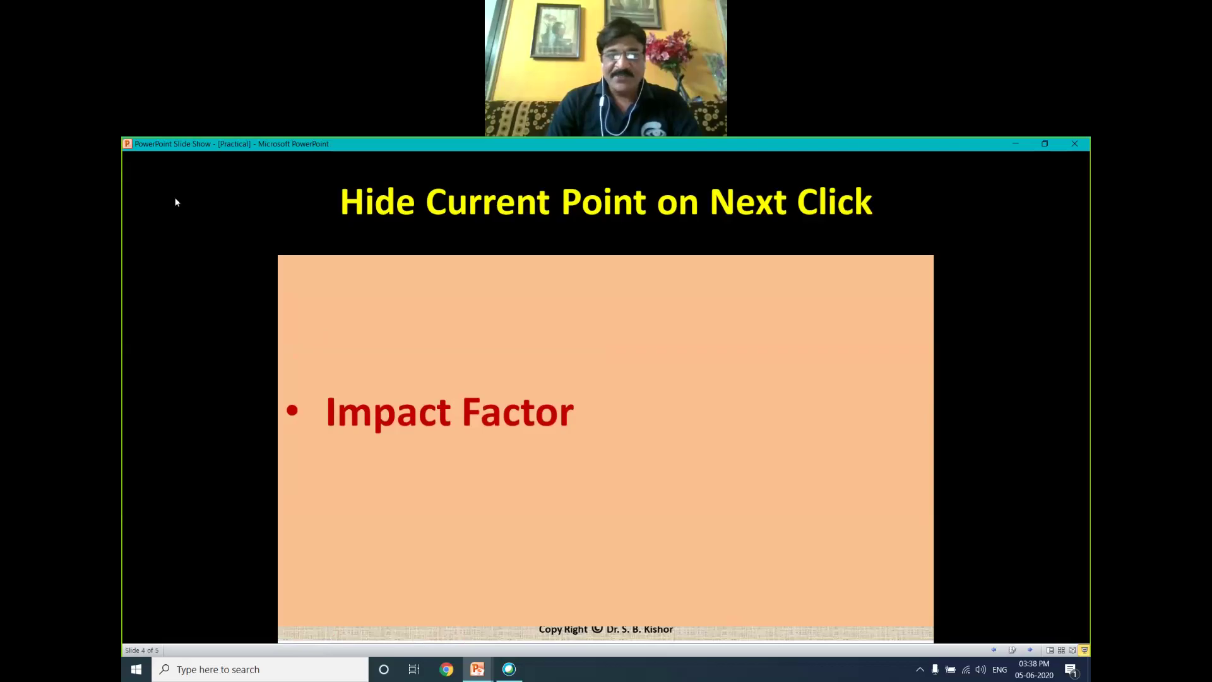
{"action": "left_click", "coordinate": [176, 202]}
{"action": "left_click", "coordinate": [176, 201]}
{"action": "left_click", "coordinate": [176, 201]}
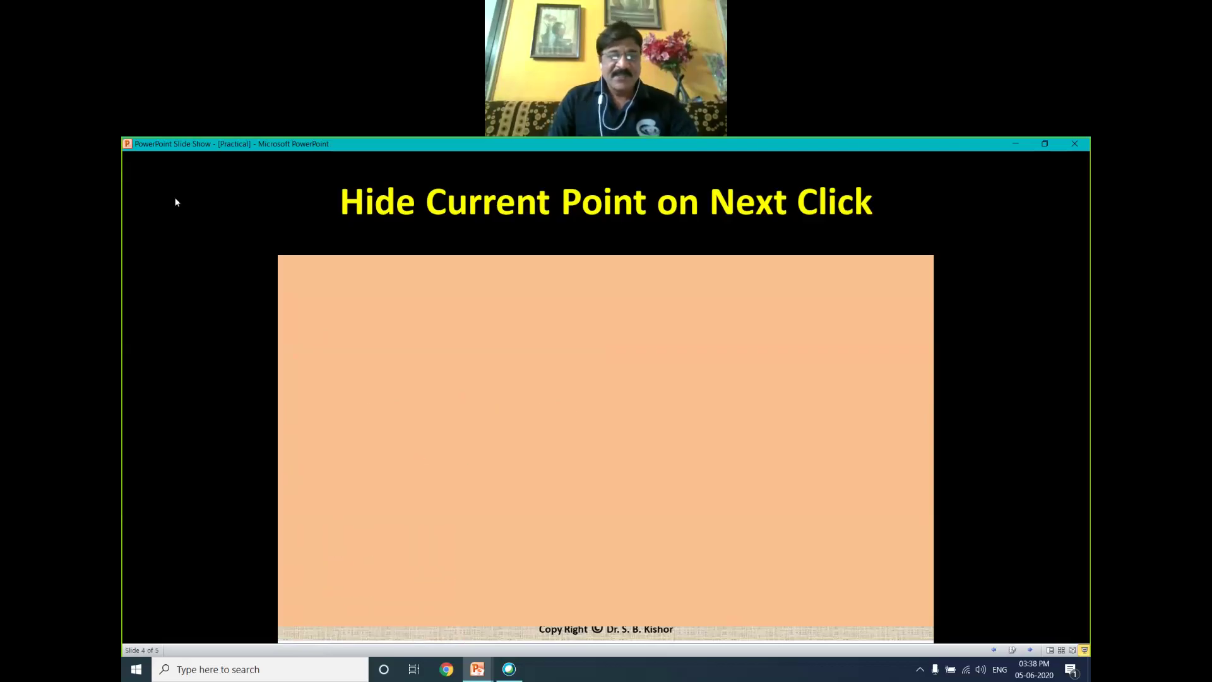
{"action": "key", "text": "Escape"}
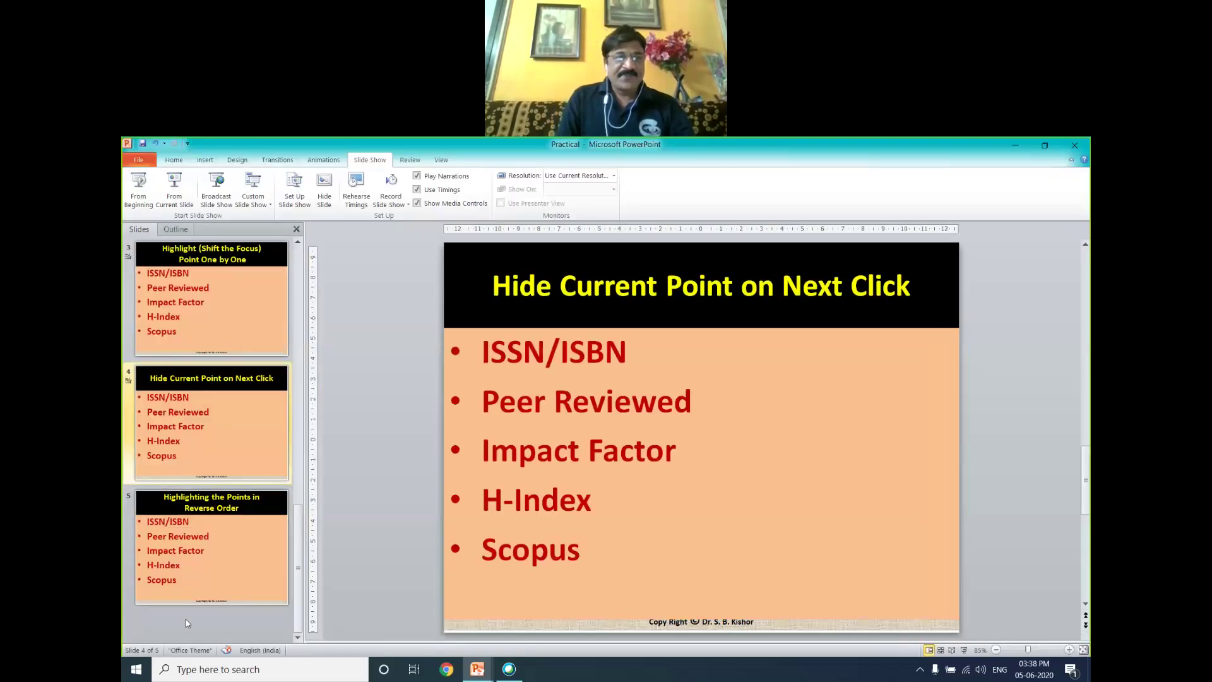
- Give slide 5's five bullets a Fly In entrance plus an added Bounce animation
{"action": "scroll", "coordinate": [488, 425], "scroll_direction": "down", "scroll_amount": 1}
{"action": "left_click_drag", "start_coordinate": [483, 348], "coordinate": [584, 553]}
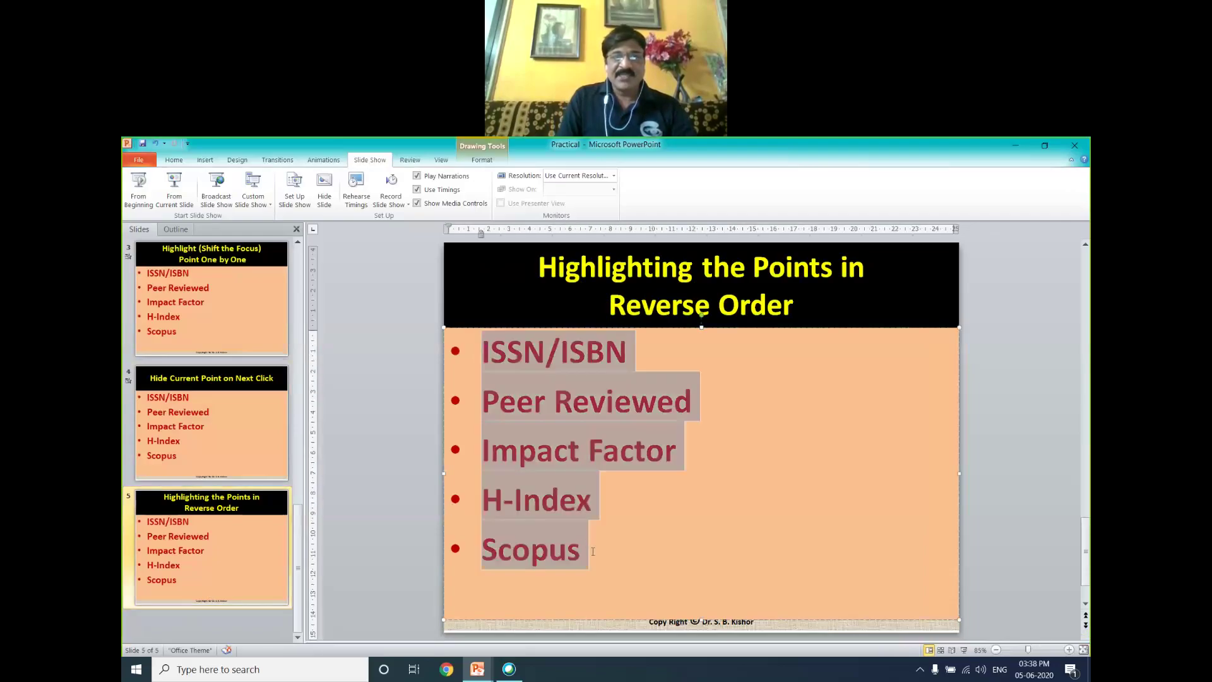
{"action": "left_click", "coordinate": [327, 162]}
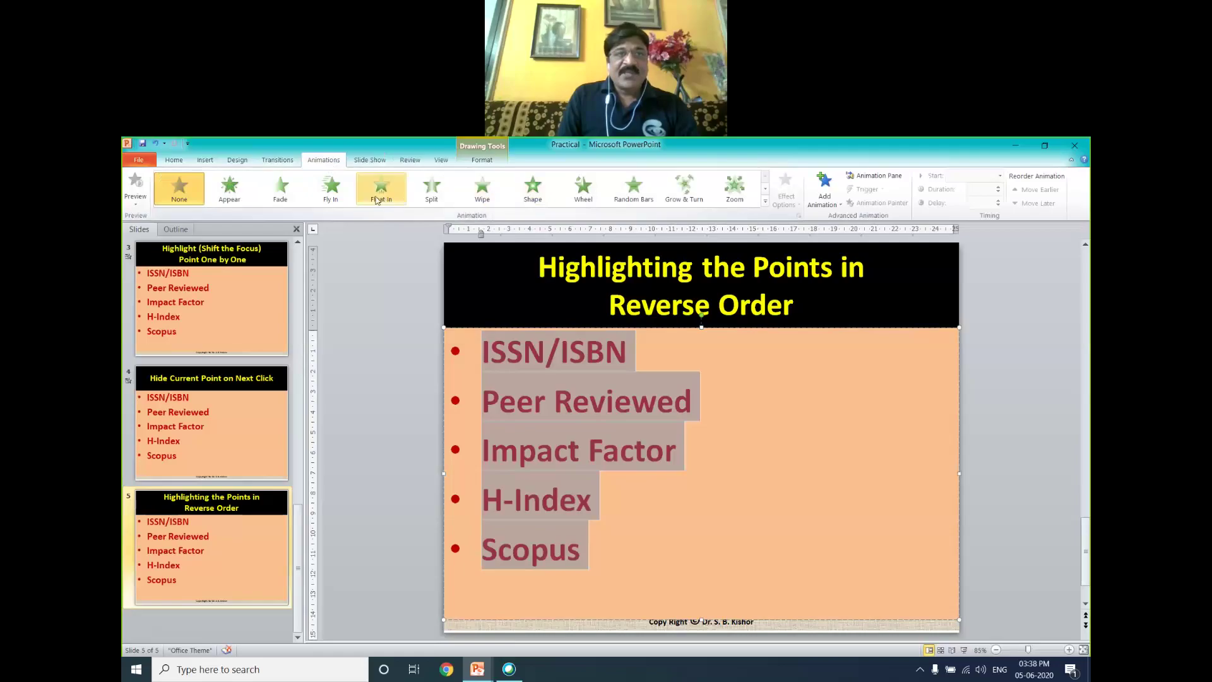
{"action": "left_click", "coordinate": [280, 189]}
{"action": "left_click", "coordinate": [344, 192]}
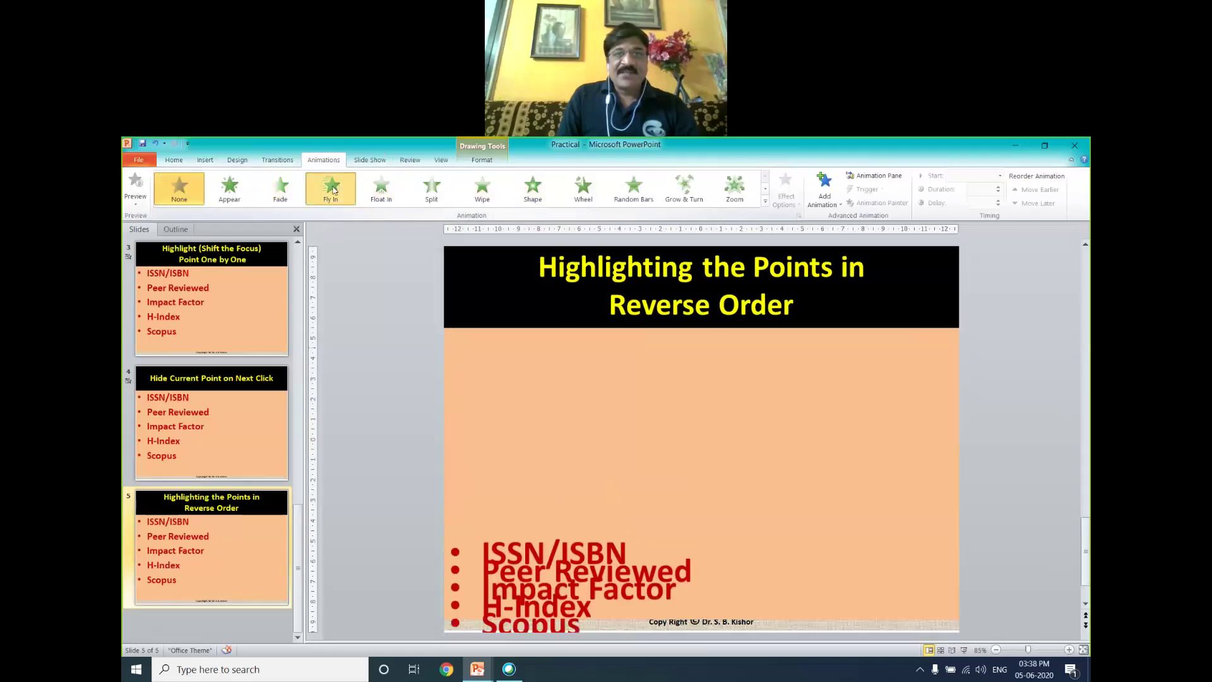
{"action": "left_click", "coordinate": [842, 207]}
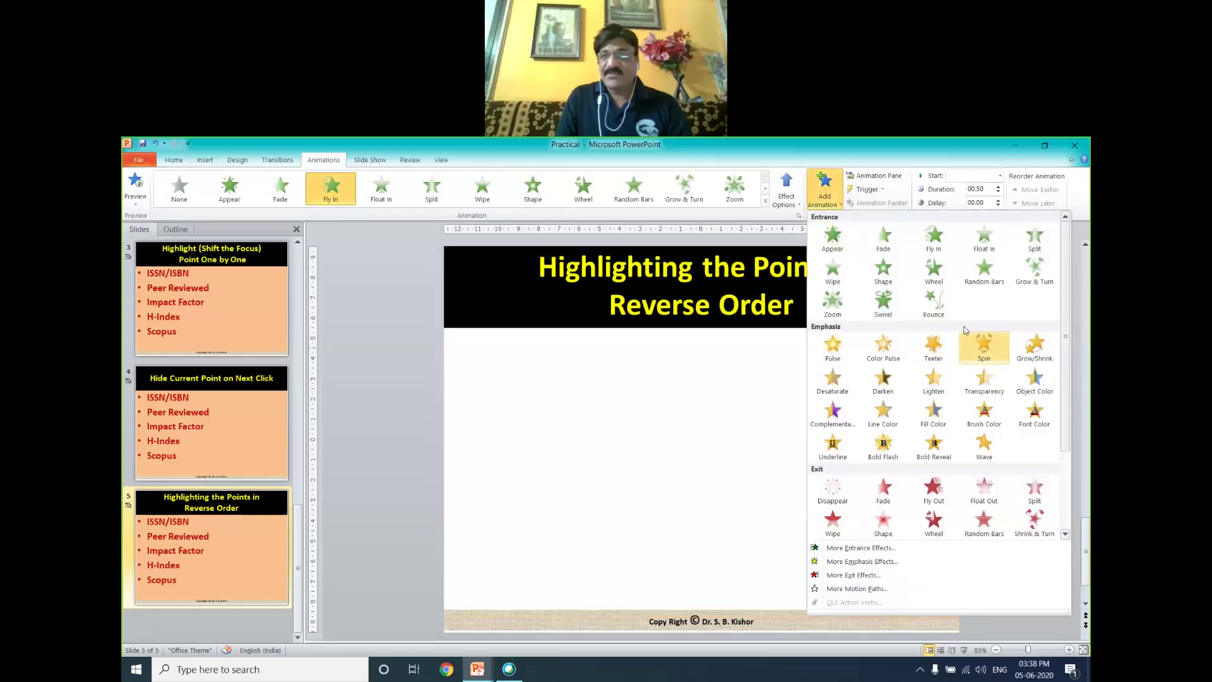
{"action": "left_click", "coordinate": [935, 302]}
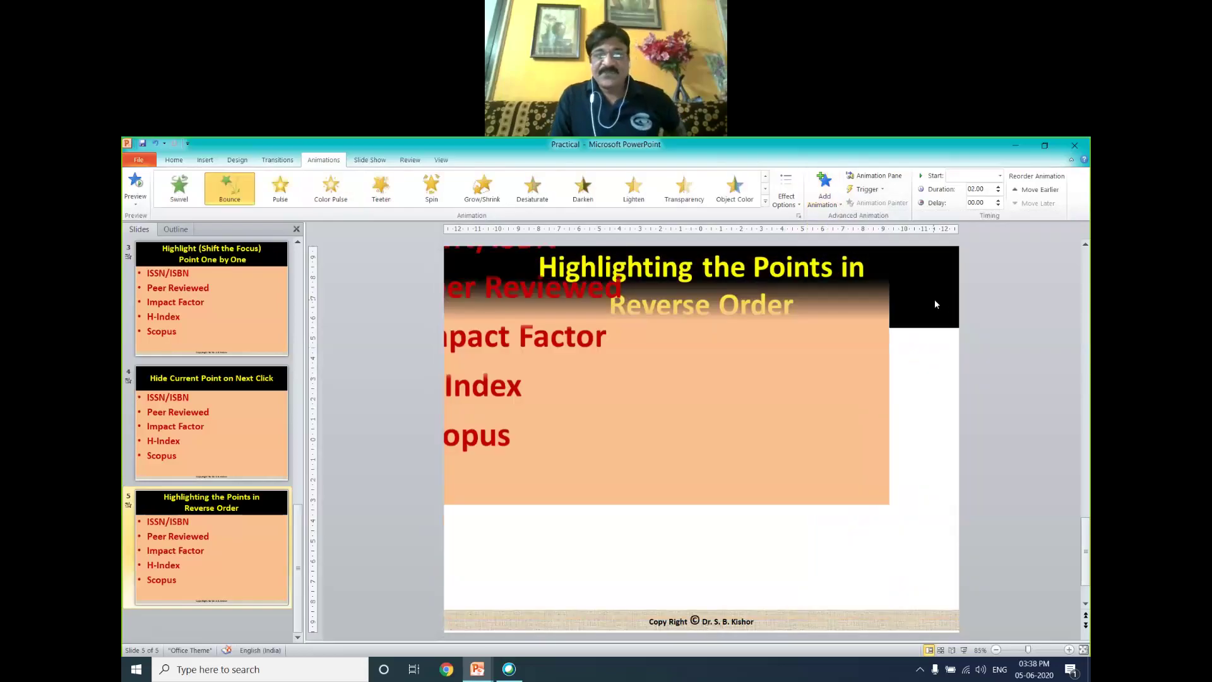
- Set the Bounce animation to start On Click and animate the bullets in reverse order
{"action": "left_click", "coordinate": [799, 216]}
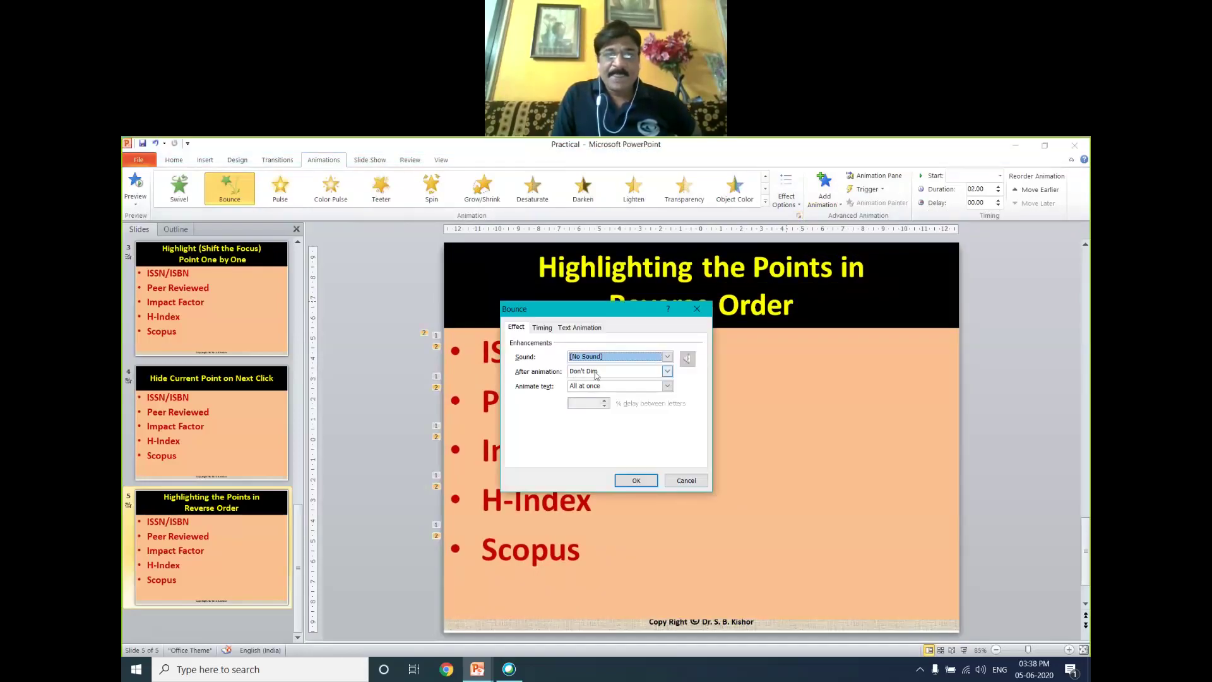
{"action": "left_click", "coordinate": [540, 328]}
{"action": "left_click", "coordinate": [557, 346]}
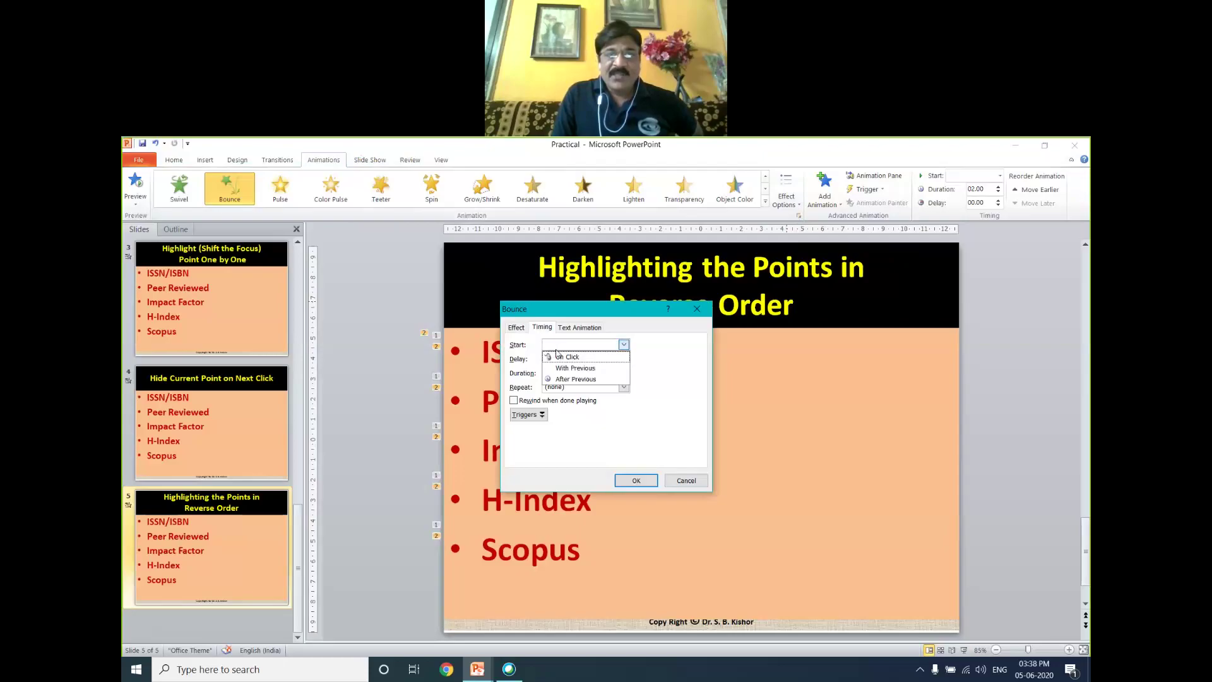
{"action": "left_click", "coordinate": [560, 358]}
{"action": "left_click", "coordinate": [576, 327]}
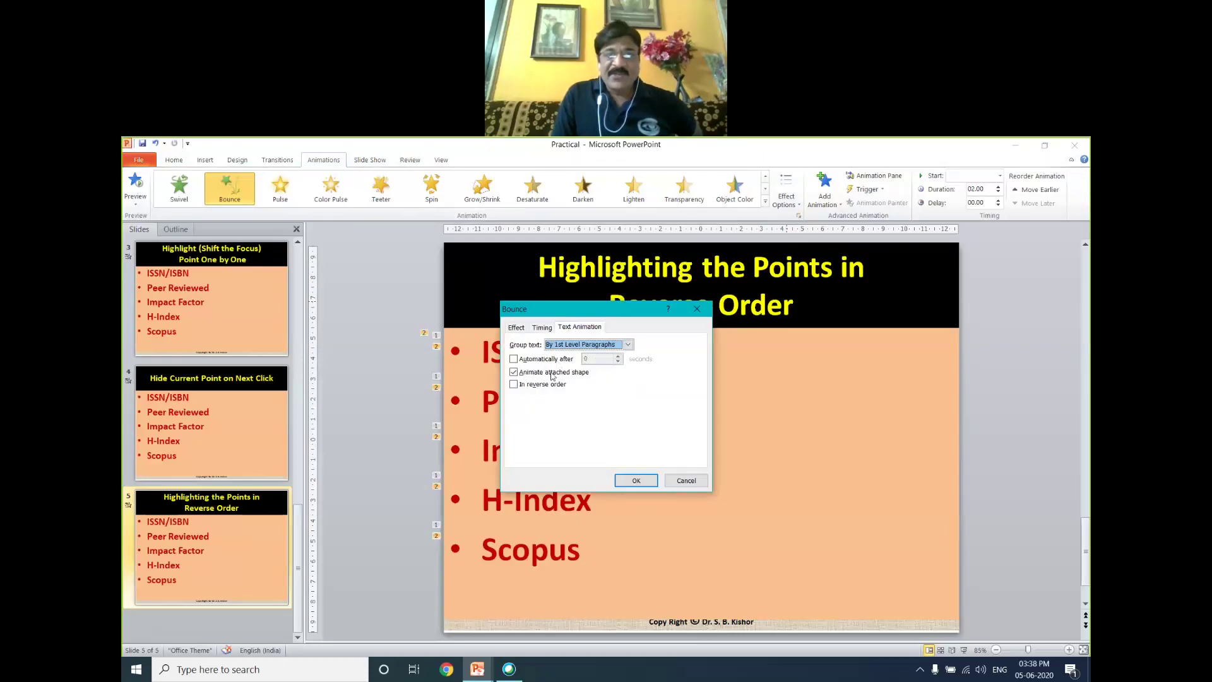
{"action": "left_click", "coordinate": [514, 385]}
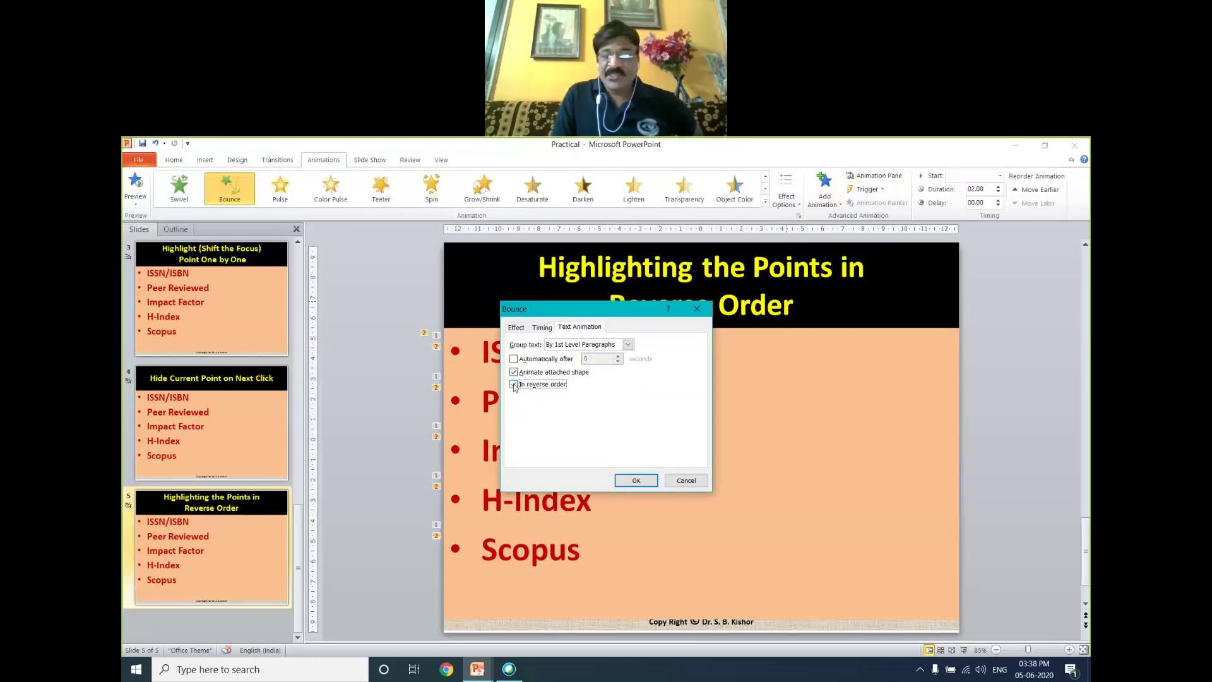
{"action": "left_click", "coordinate": [635, 481]}
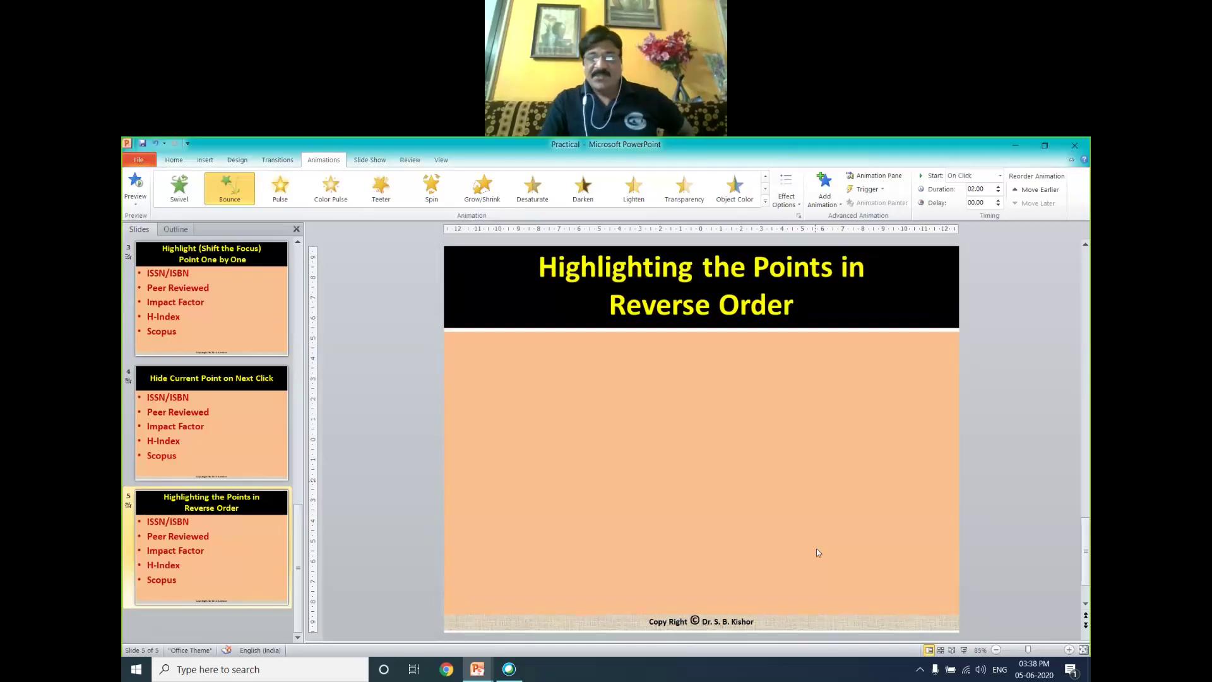